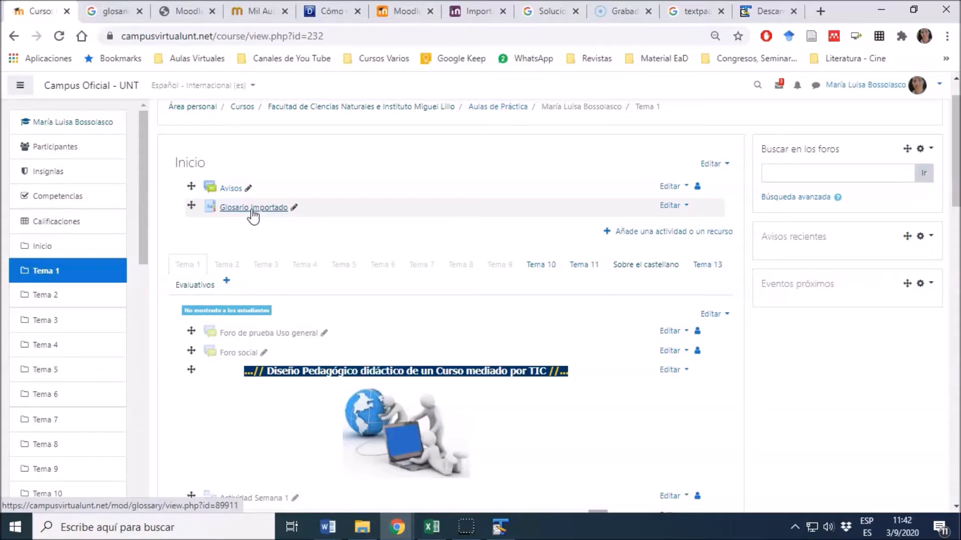
- Open the Glosario Importado glossary and its administration options, then highlight the web address of the Moodle glossary XML converter
click(252, 210)
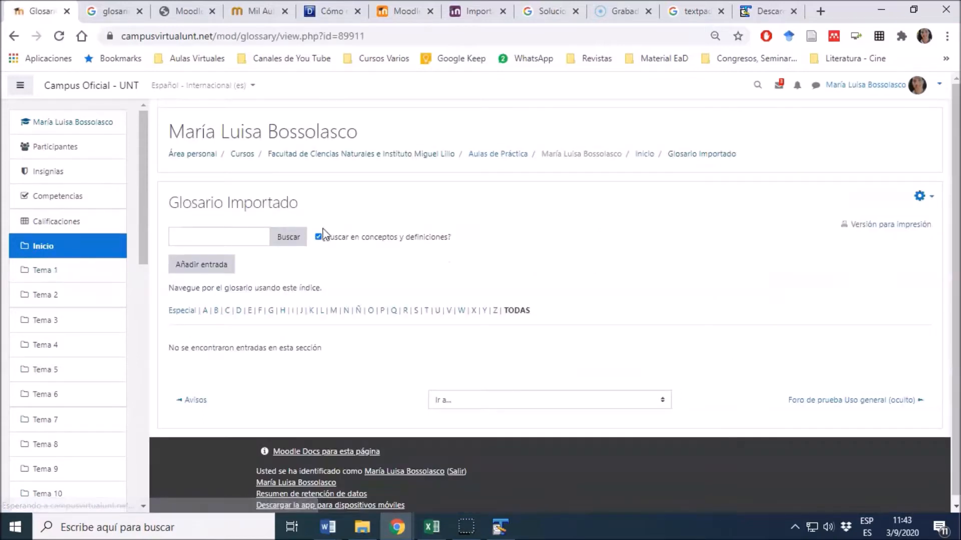
click(928, 200)
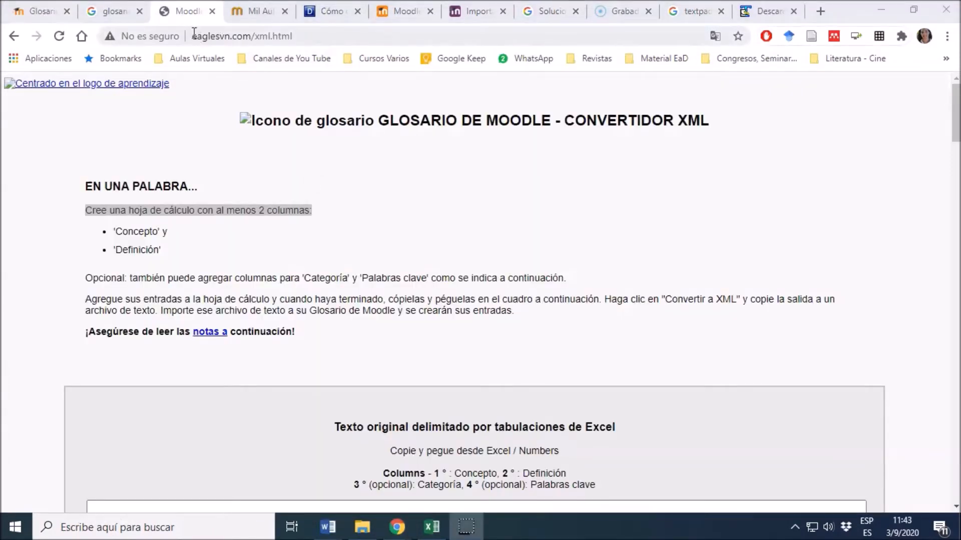
drag(194, 32, 293, 33)
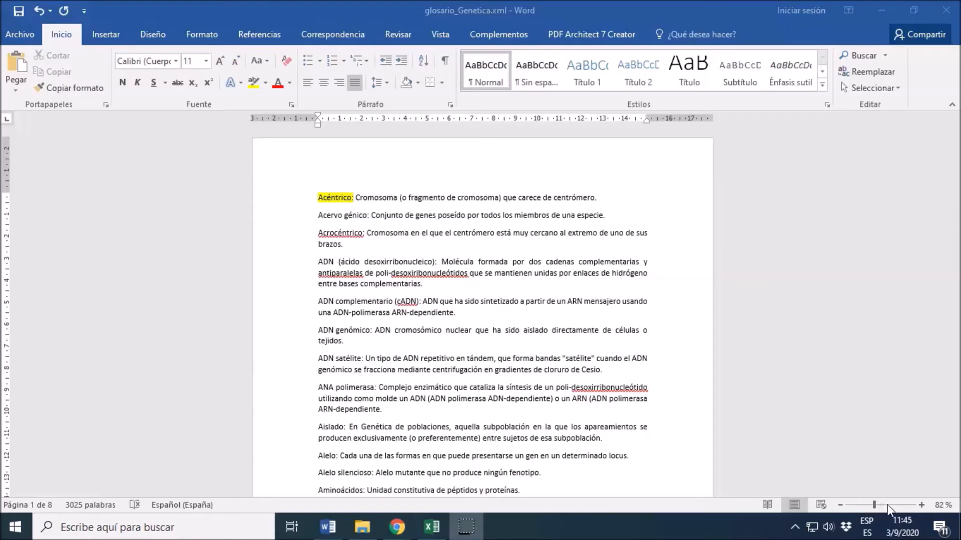
- Examine how the colon separates the term Acéntrico from its definition in the Word glossary's first entry
drag(887, 504, 893, 506)
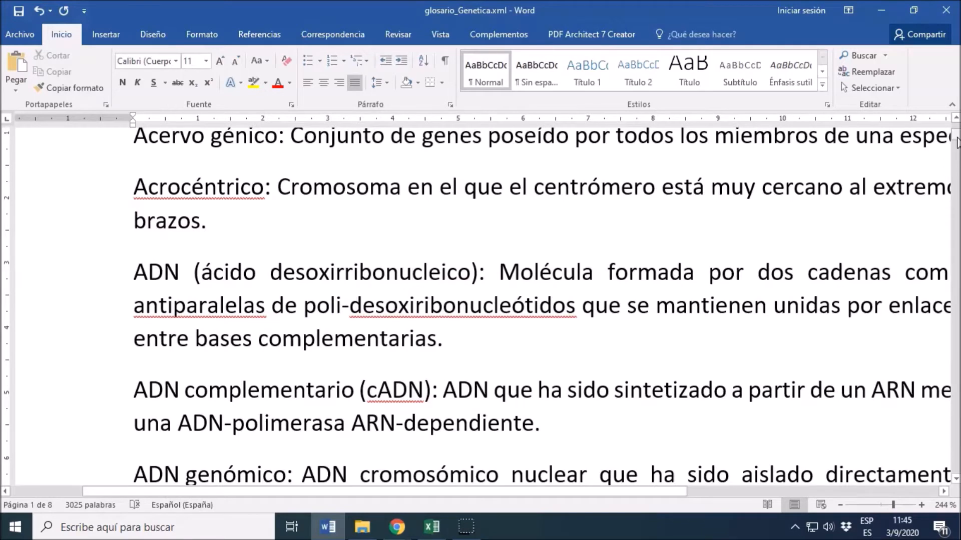
scroll(806, 195, up, 5)
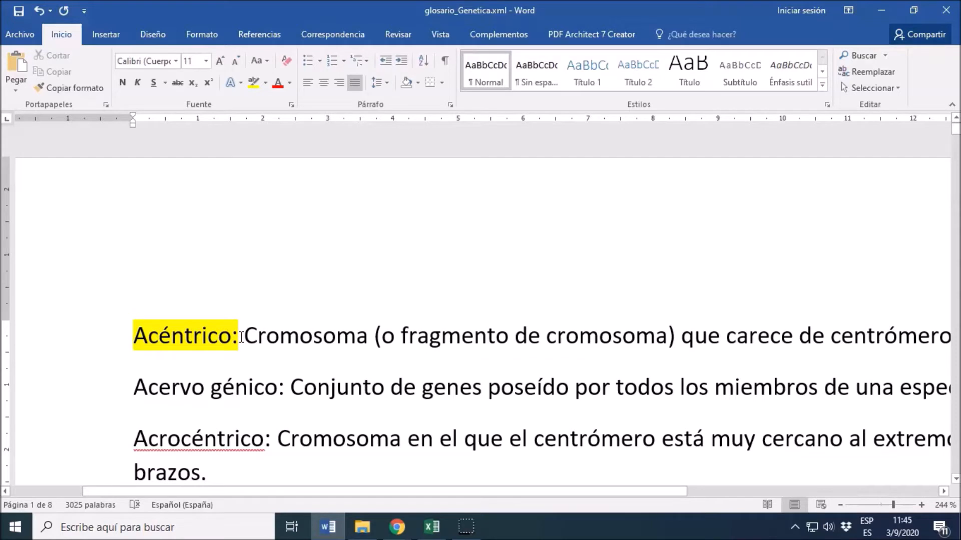
drag(232, 337, 138, 340)
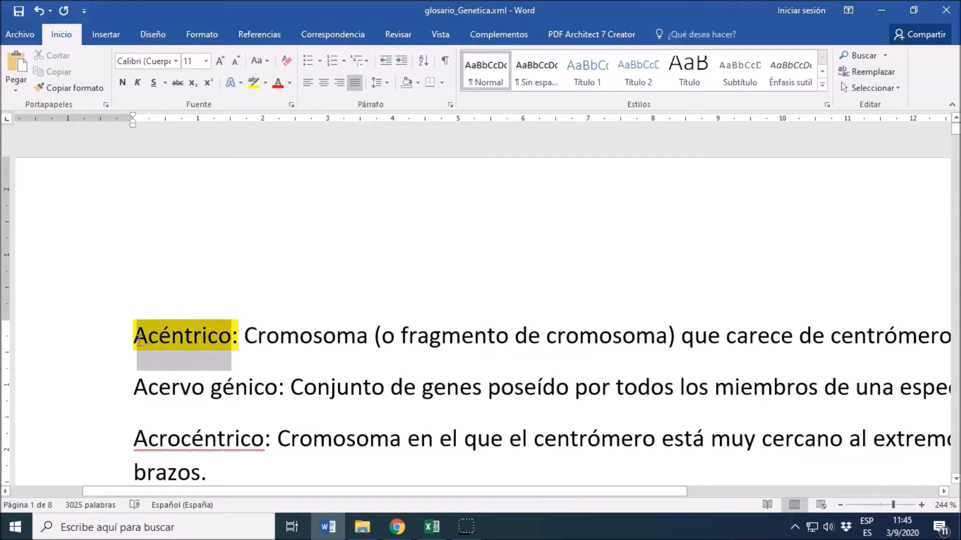
click(252, 338)
drag(246, 338, 270, 390)
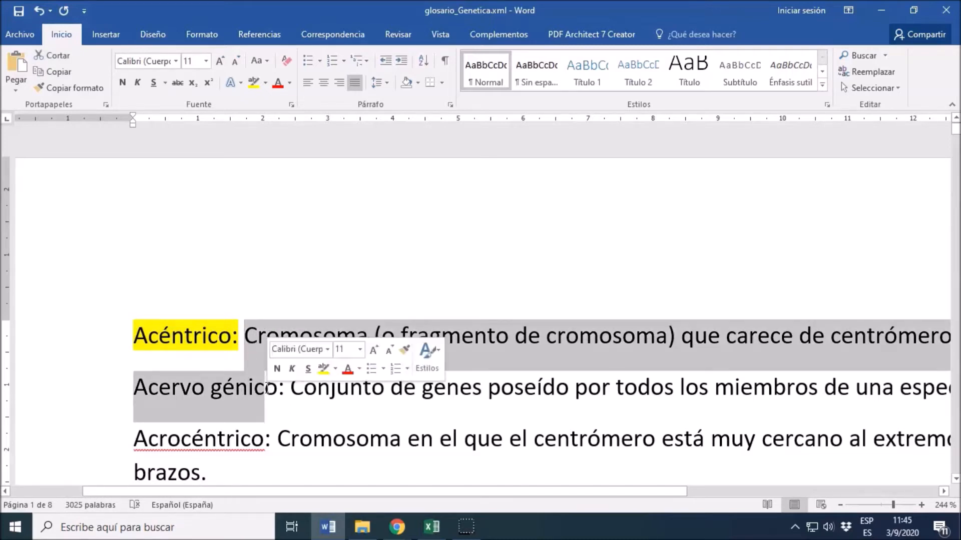
click(242, 344)
drag(240, 345, 232, 345)
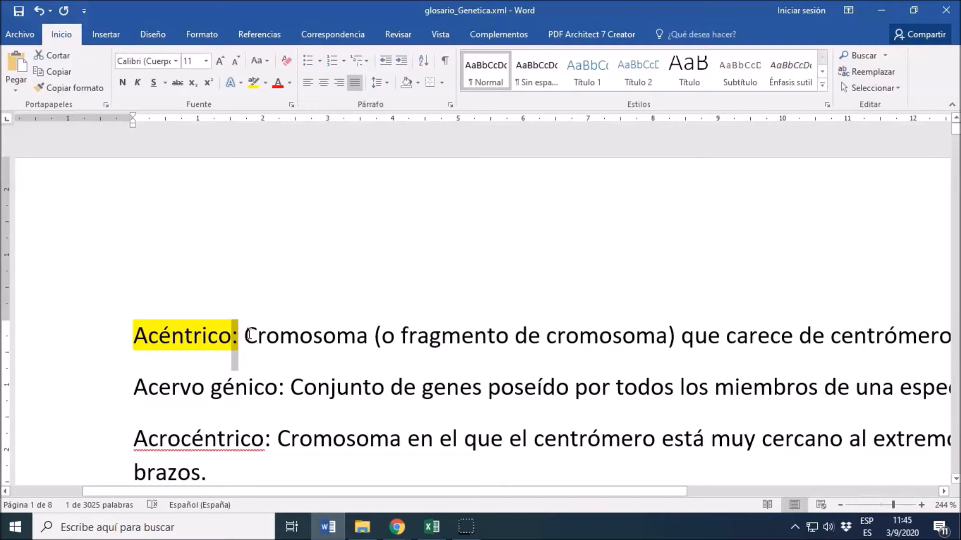
click(233, 340)
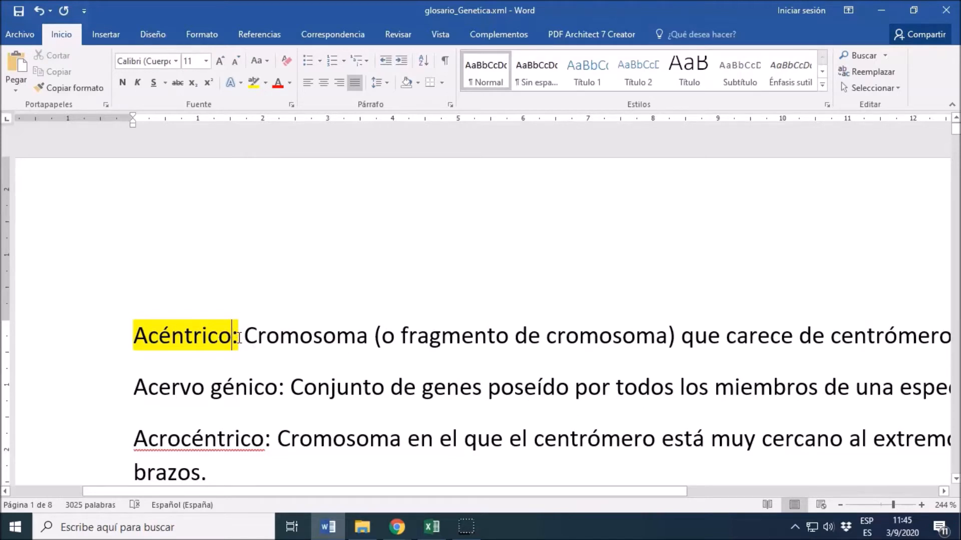
drag(247, 338, 165, 336)
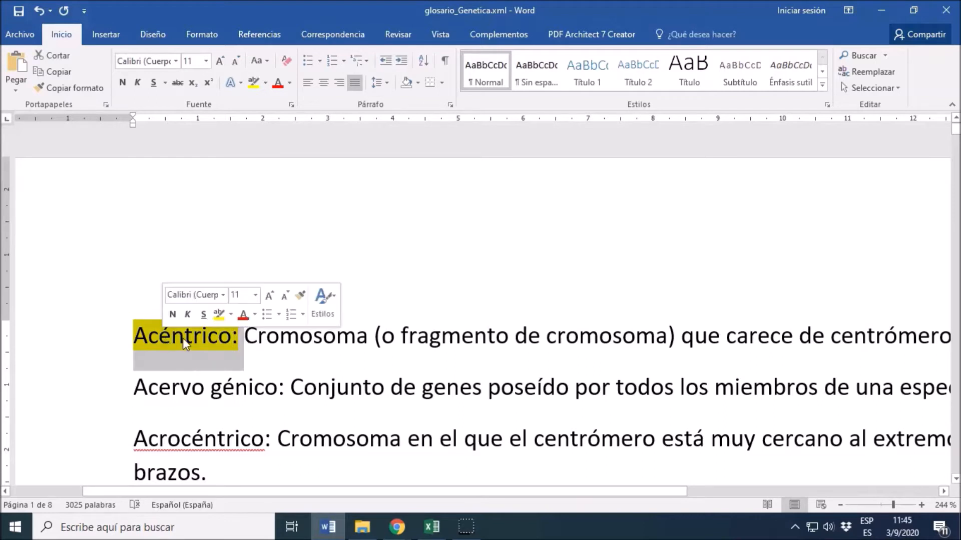
drag(246, 342, 313, 369)
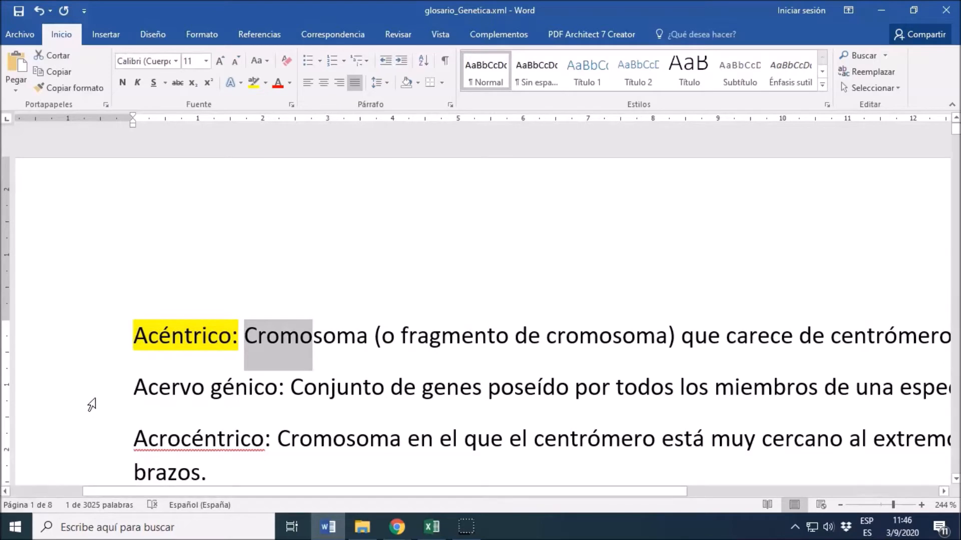
- Copy the entire text of the genetics glossary document
click(884, 508)
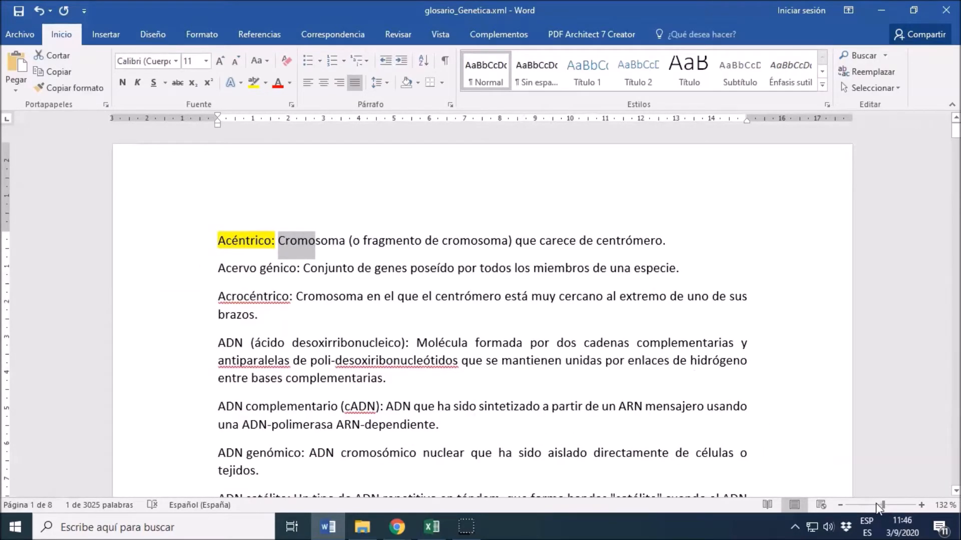
click(877, 505)
click(308, 202)
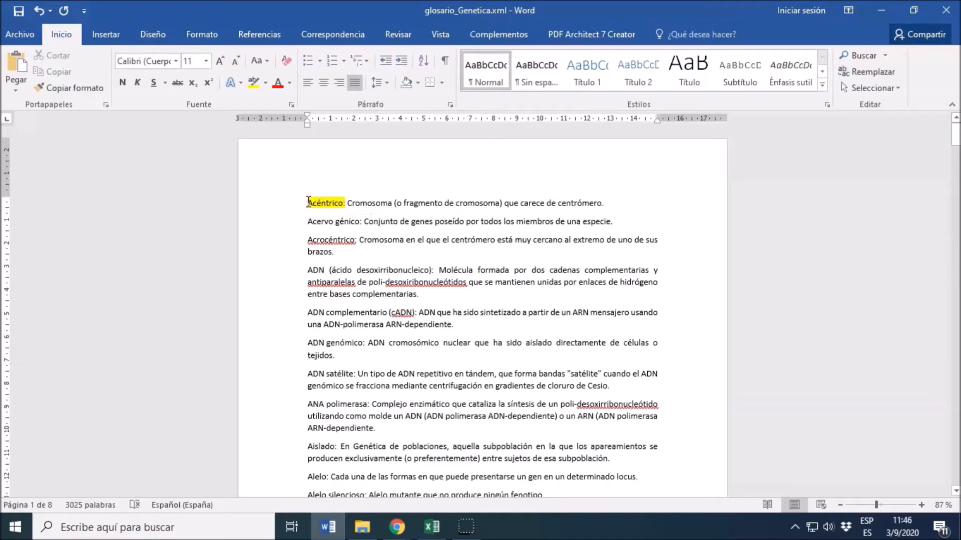
key(ctrl+e)
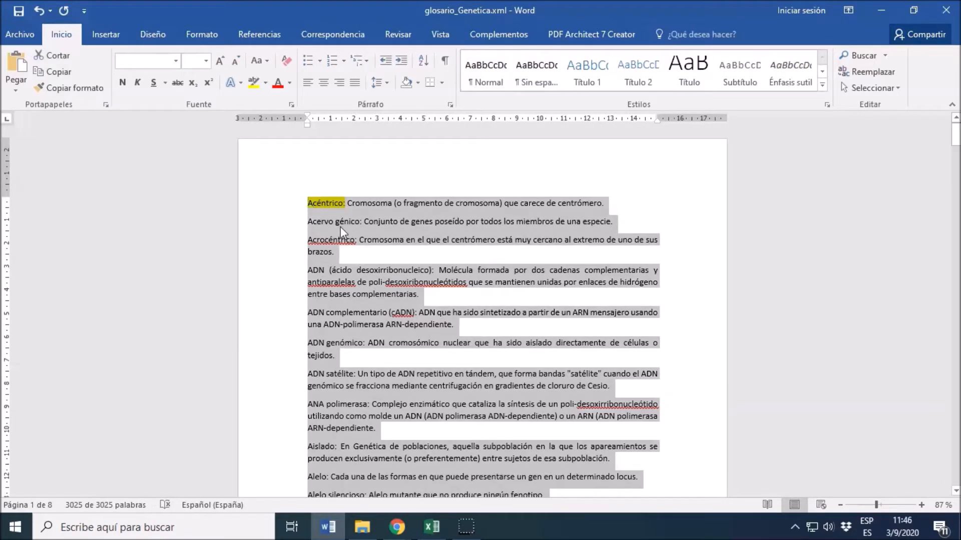
right_click(341, 226)
click(376, 252)
- Switch to Excel, paste the glossary text starting at cell A1, and widen column A to fit the entries
click(431, 527)
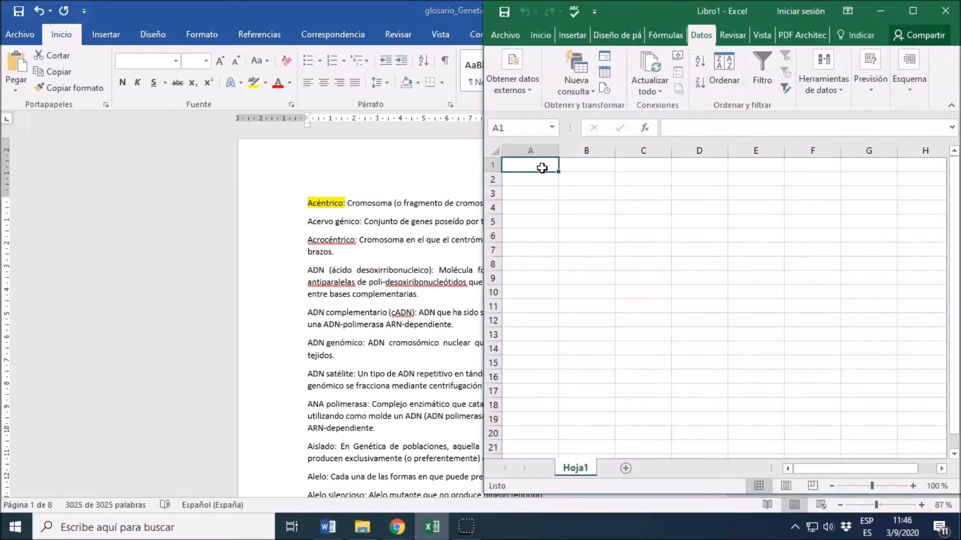
drag(670, 10, 468, 30)
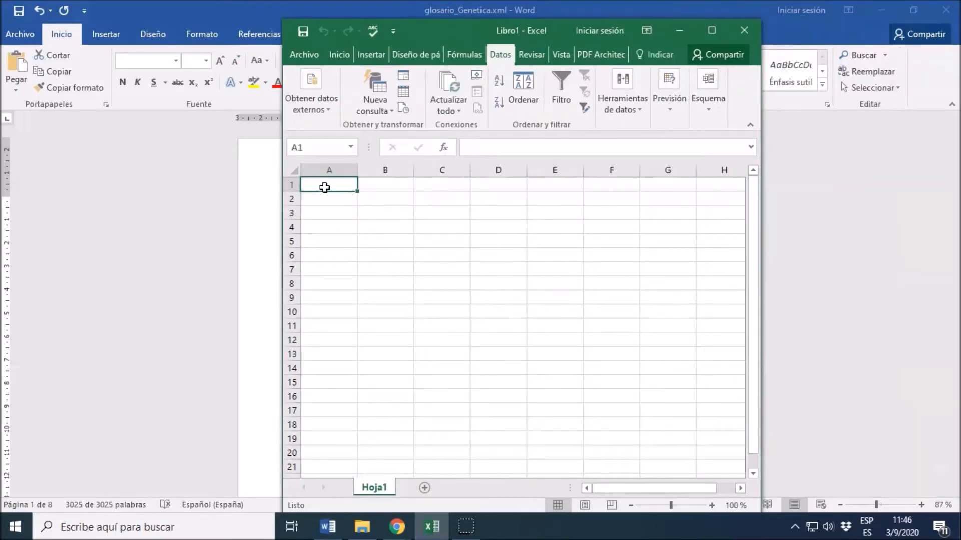
right_click(325, 188)
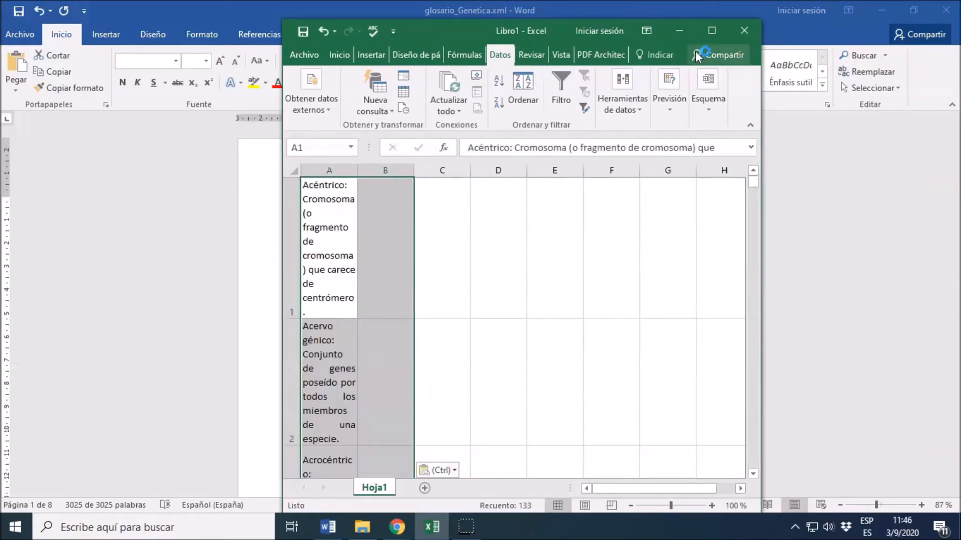
drag(358, 170, 740, 171)
click(713, 32)
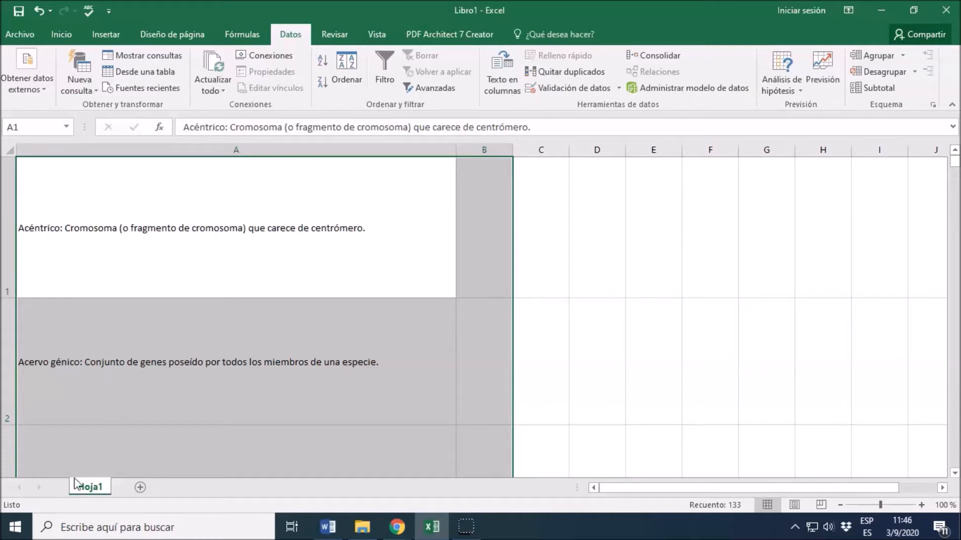
- Inspect the term and definition held together in cell A1 and the empty cell B1 beside it
click(55, 230)
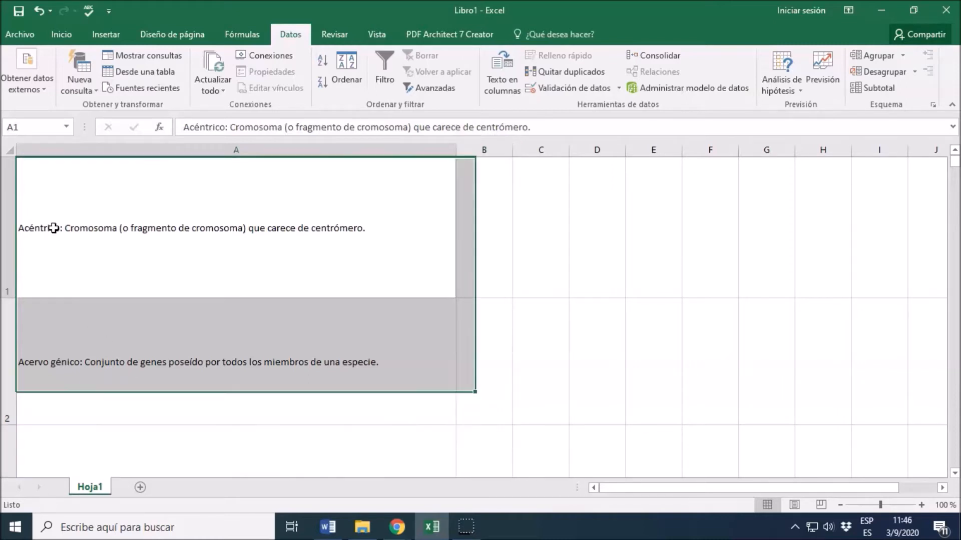
double_click(57, 228)
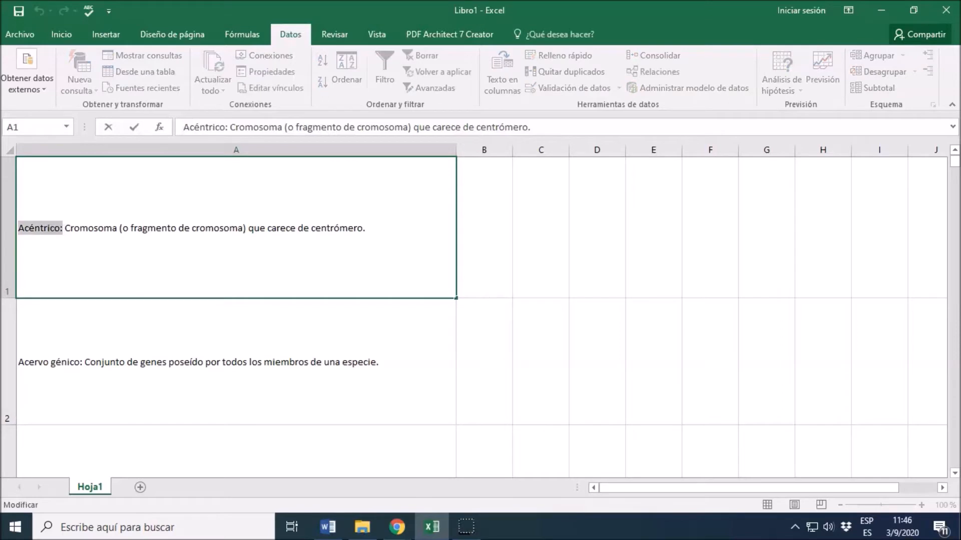
key(End)
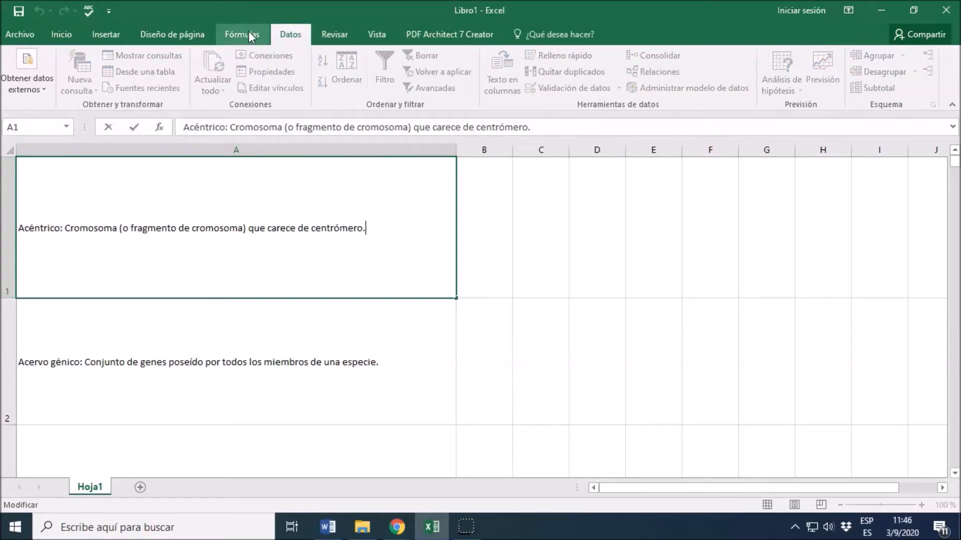
click(502, 203)
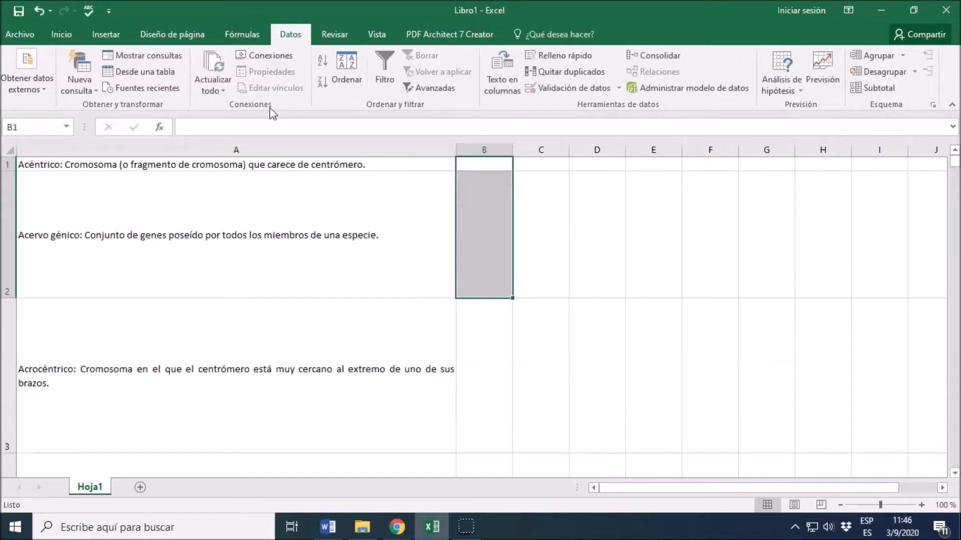
- Start converting column A's text to columns, with Delimitados as the original data type
click(237, 149)
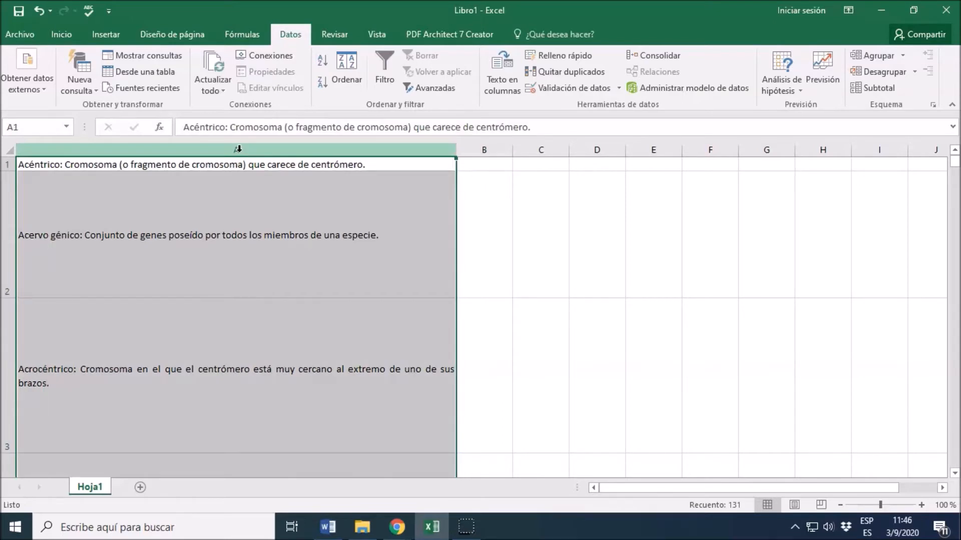
click(504, 91)
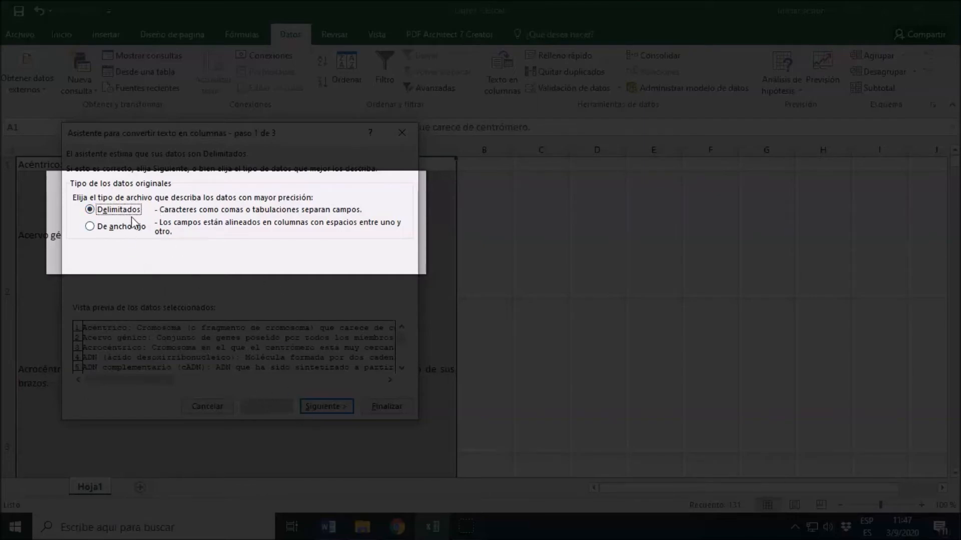
click(90, 226)
click(90, 209)
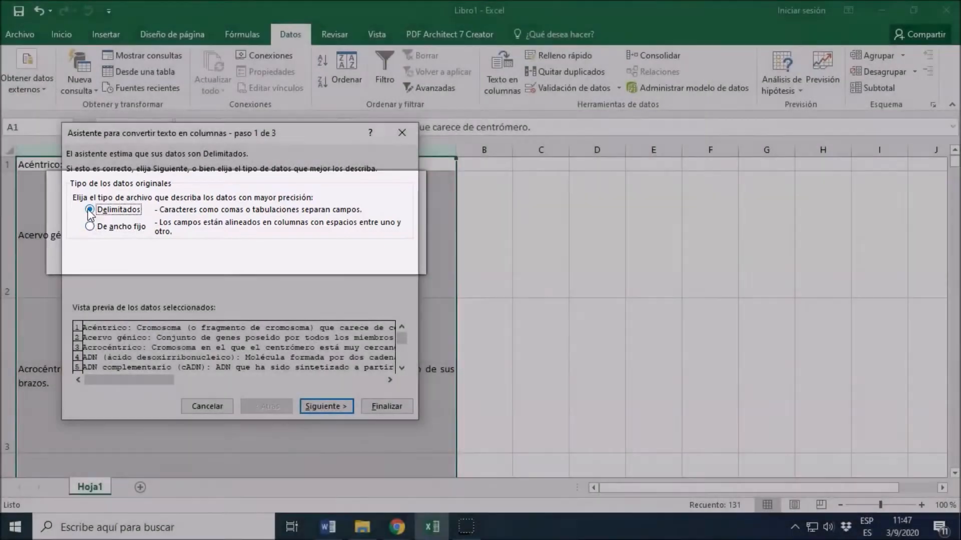
click(328, 407)
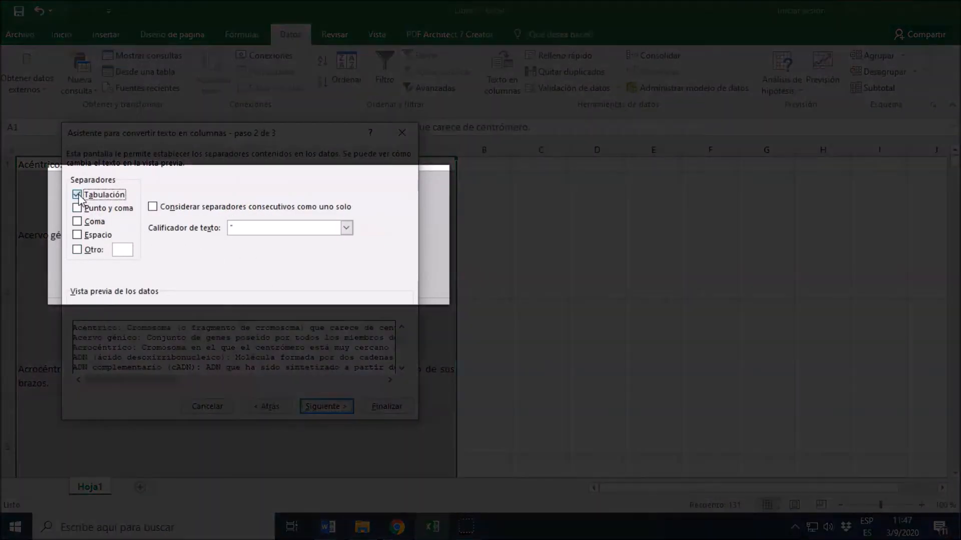
- Split the entries at a custom colon separator instead of tabs, keeping the General format and accepting replacement of existing data
click(77, 195)
click(77, 250)
text(:)
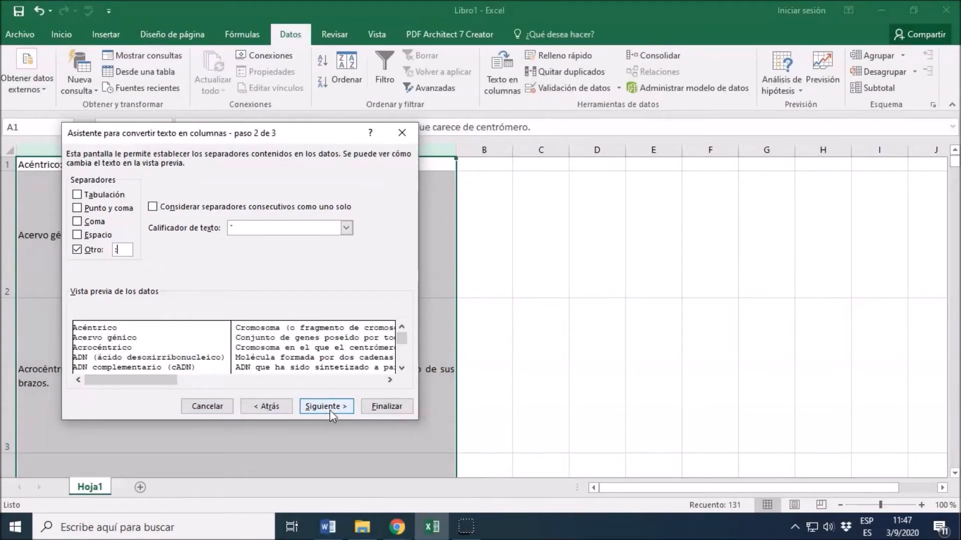
click(331, 412)
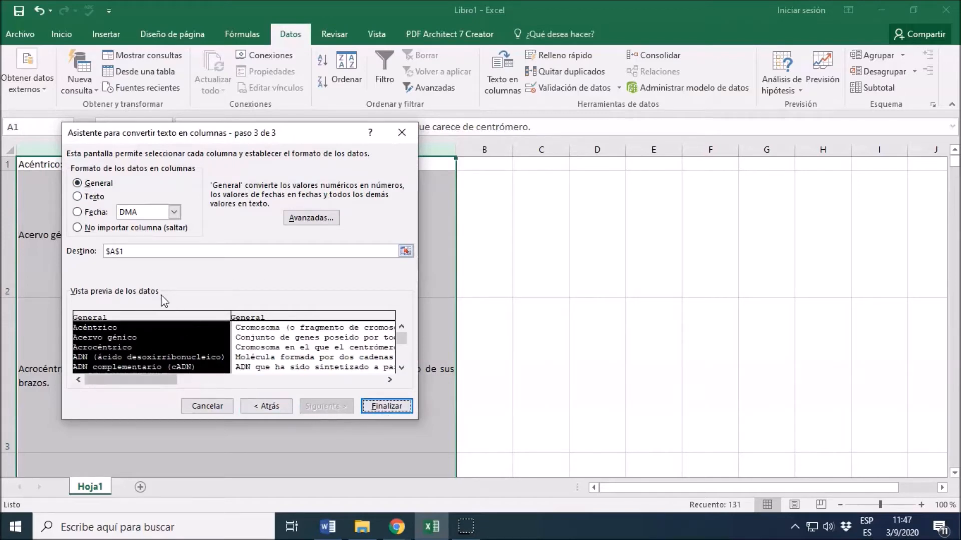
click(380, 407)
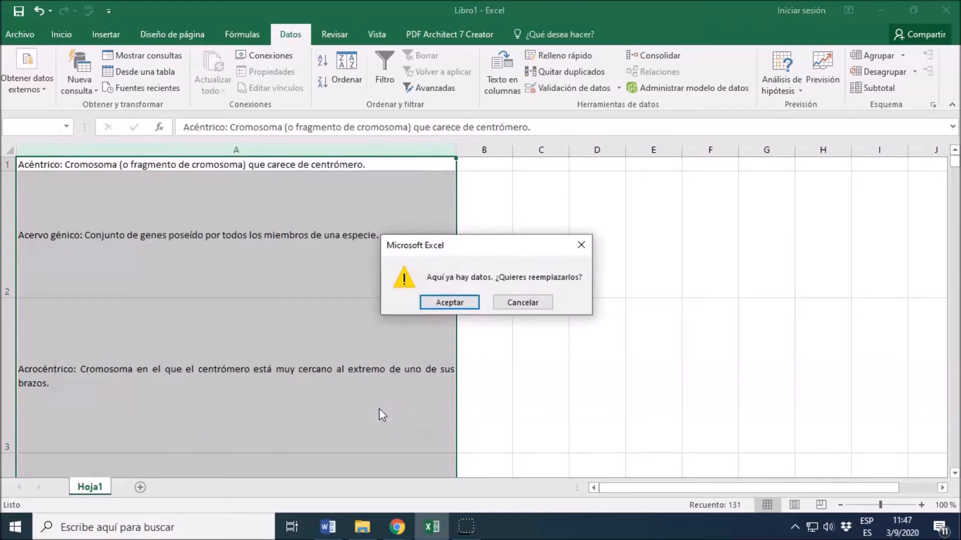
click(449, 303)
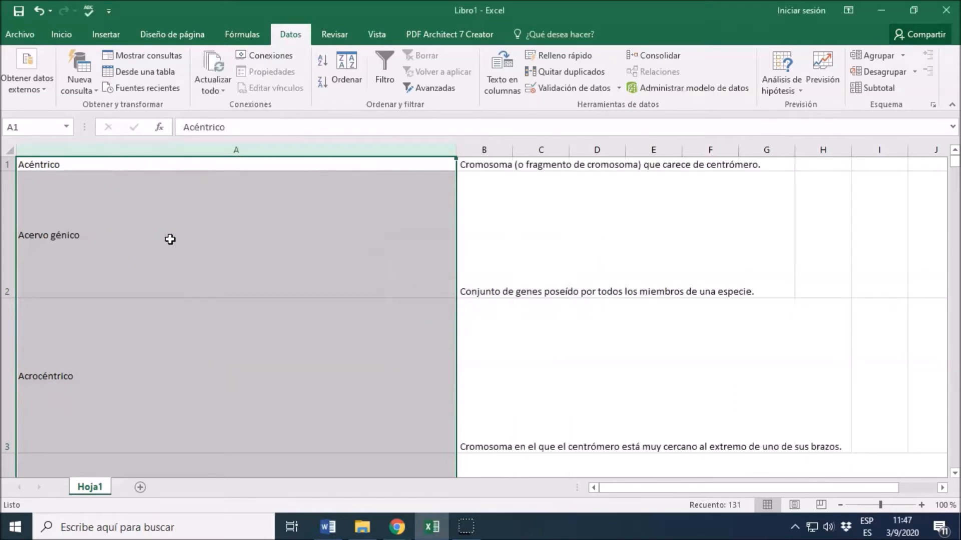
- Check the separated terms in column A and definitions in column B for rows 1 and 3
click(75, 165)
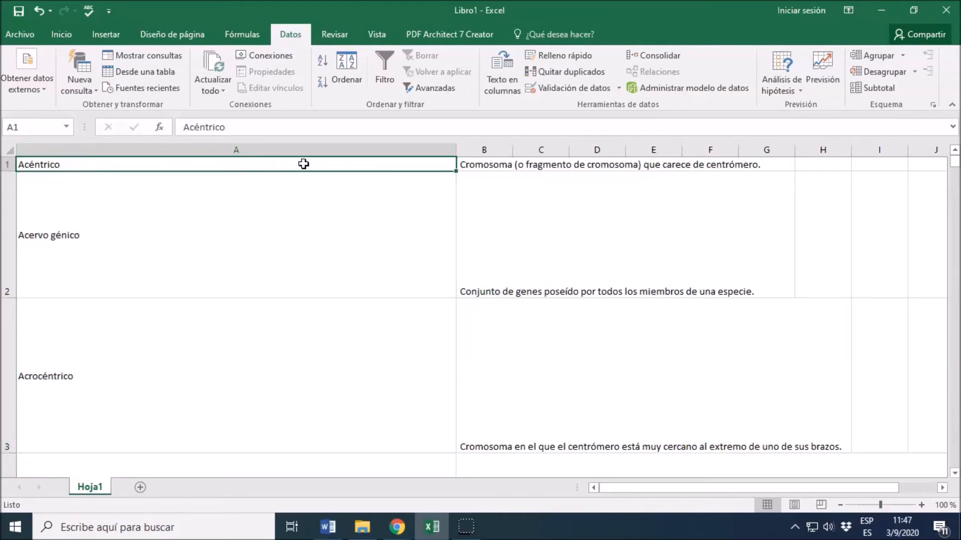
click(492, 169)
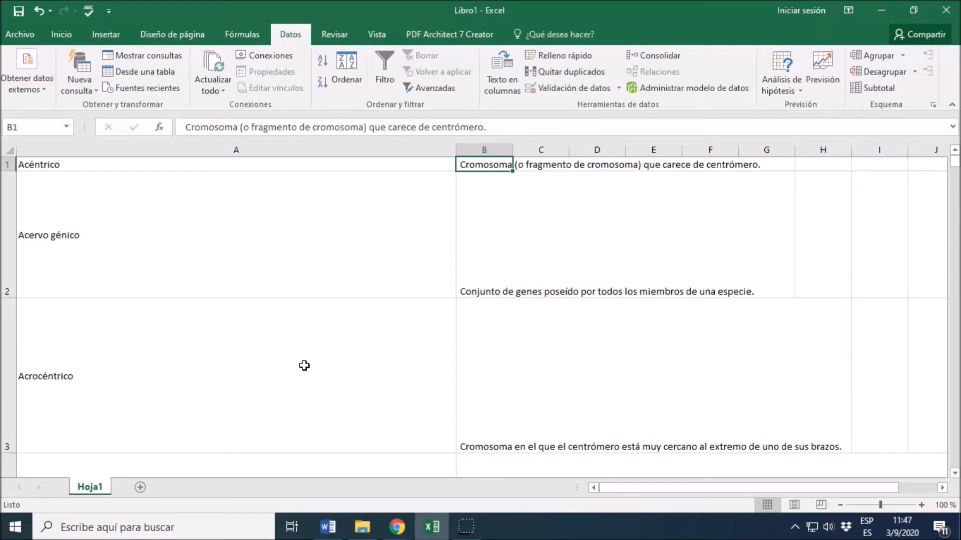
double_click(459, 165)
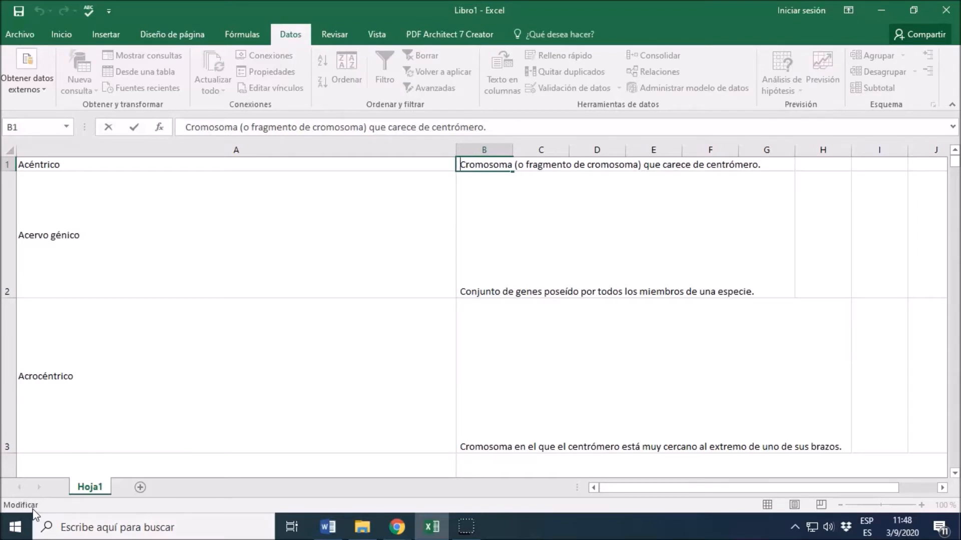
click(55, 378)
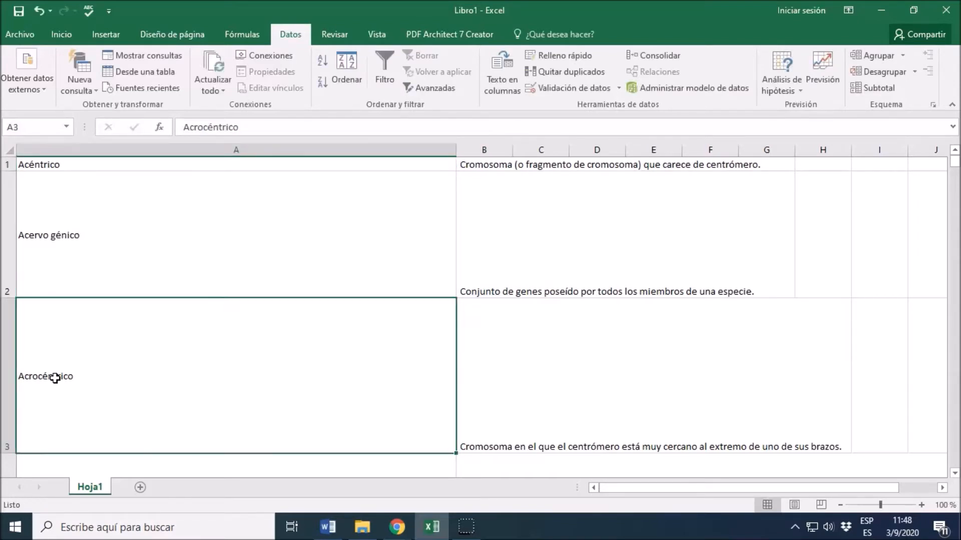
click(508, 378)
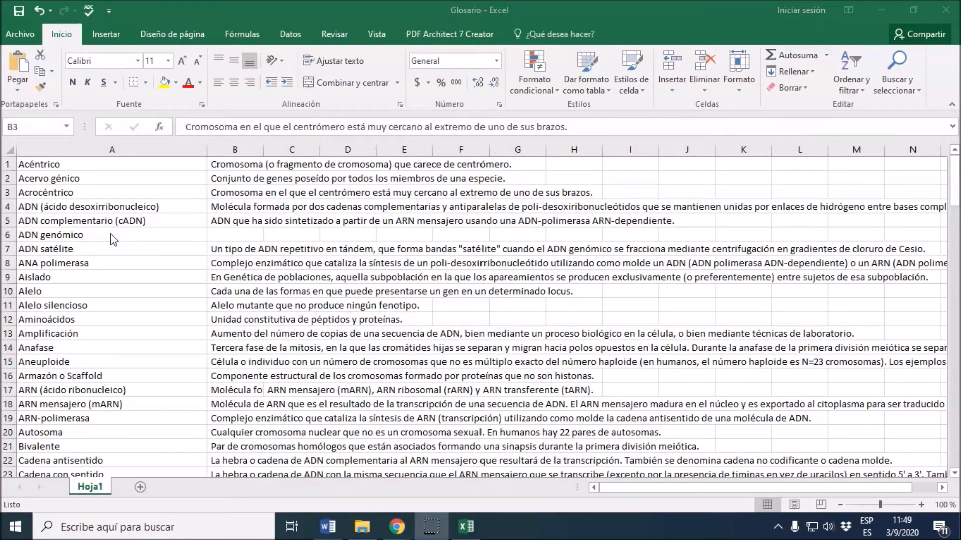
- Inspect the term ADN genómico in A6 and the definition cell B6 beside it
click(95, 238)
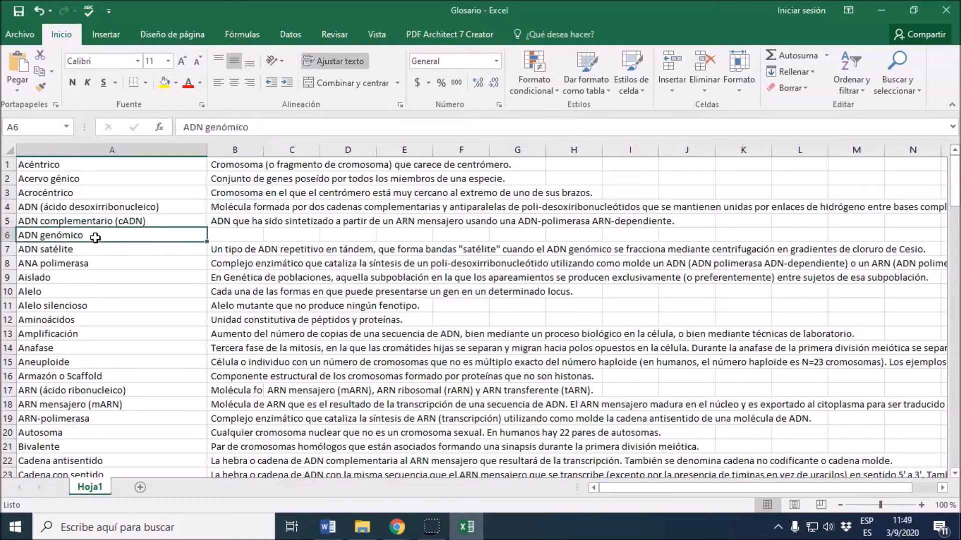
click(222, 233)
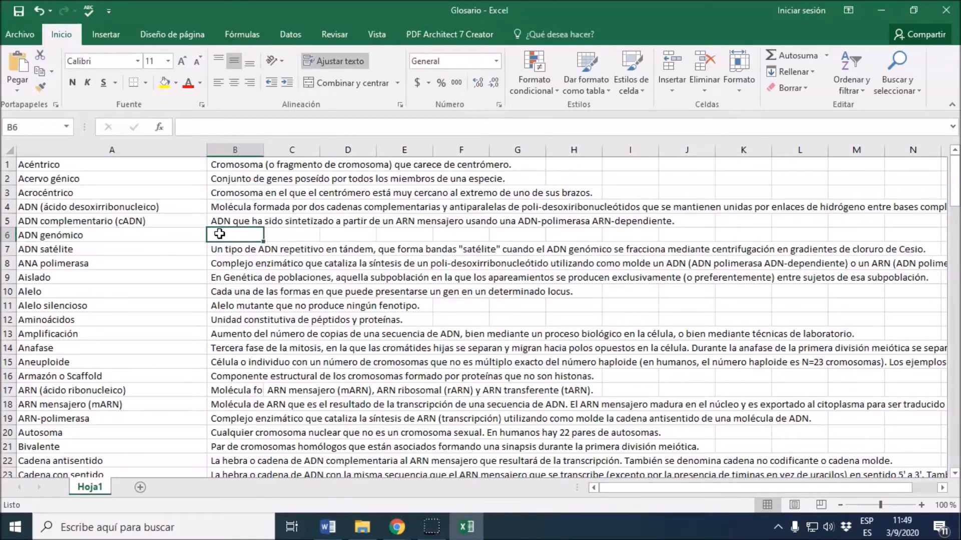
mouse_move(954, 186)
mouse_down()
mouse_move(951, 219)
mouse_move(952, 184)
mouse_up()
click(120, 235)
click(224, 236)
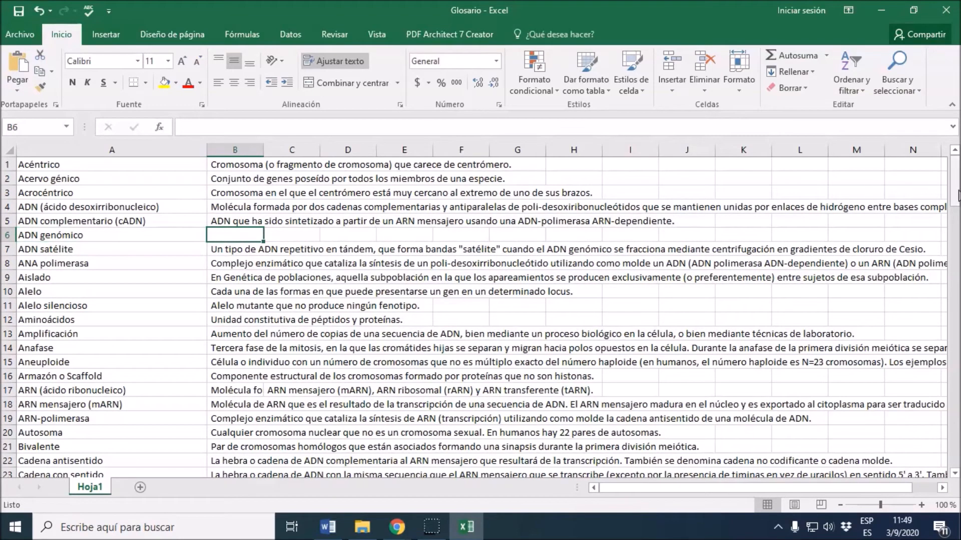
- Remove the leading space from the definition of Fenotipo in cell B65
drag(943, 168, 919, 300)
double_click(215, 376)
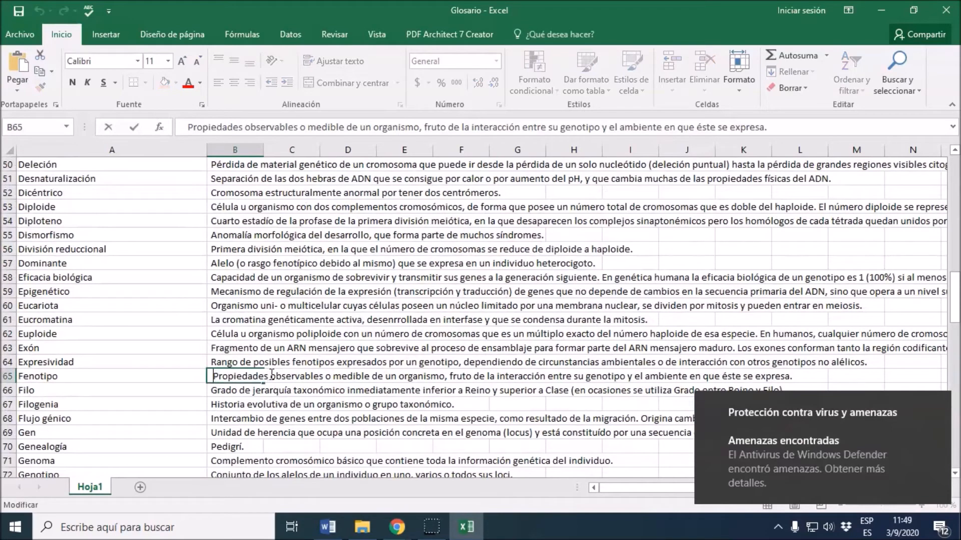
key(Delete)
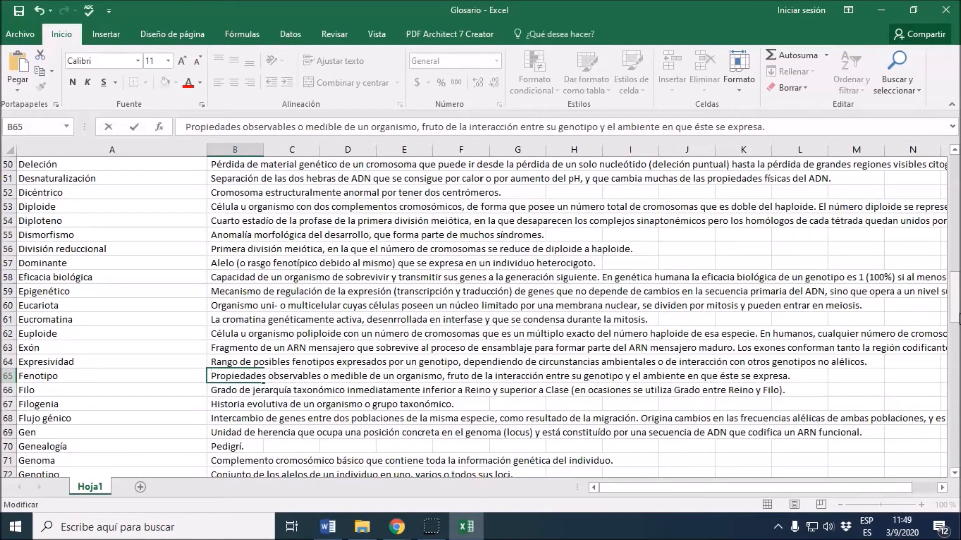
- Look through the remaining rows for terms lacking a definition, checking Mutación sin sentido in row 99
drag(955, 296, 739, 378)
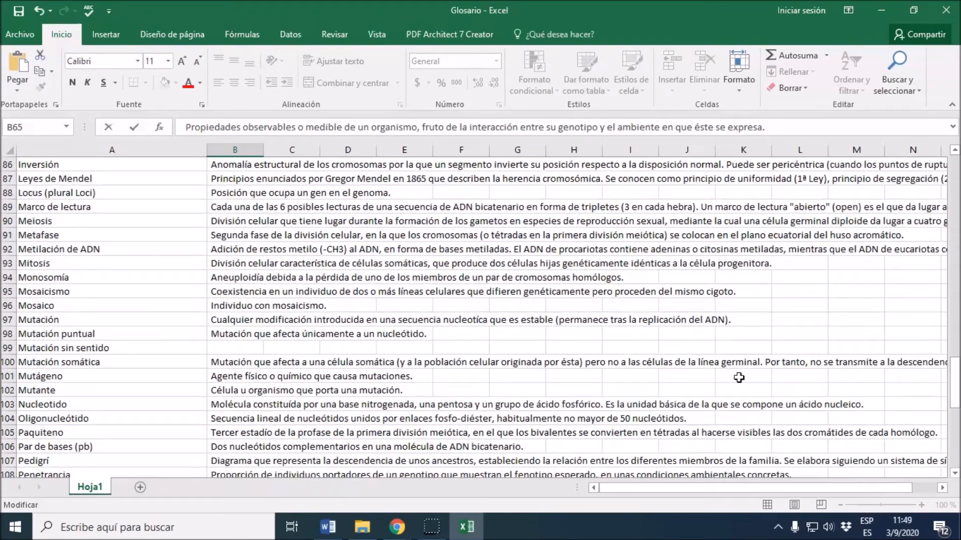
click(71, 349)
drag(956, 383, 935, 448)
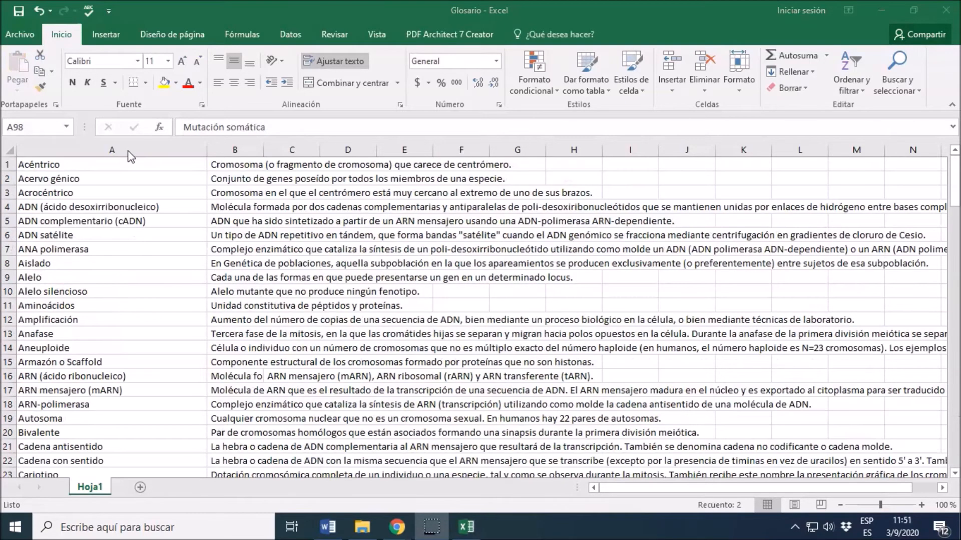
- Copy columns A and B with all glossary terms and definitions
drag(128, 146, 212, 150)
right_click(216, 155)
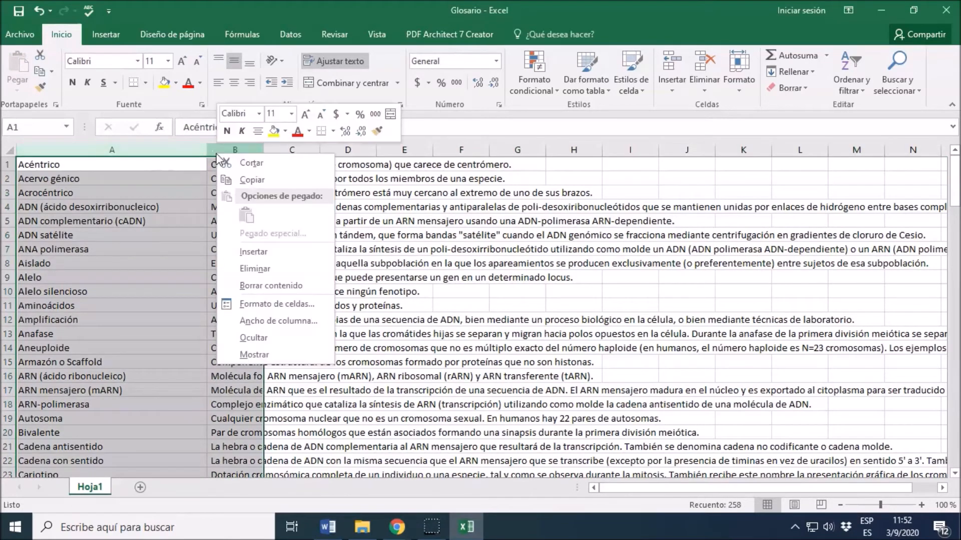
click(247, 180)
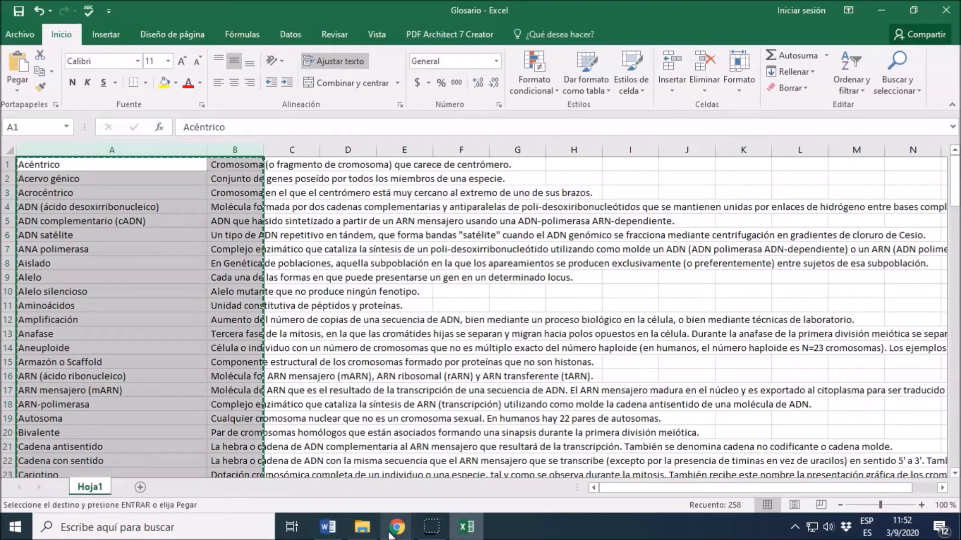
- Switch to the Moodle glossary XML converter in Chrome and paste the copied columns into its tab-delimited source text box
mouse_move(396, 530)
click(320, 487)
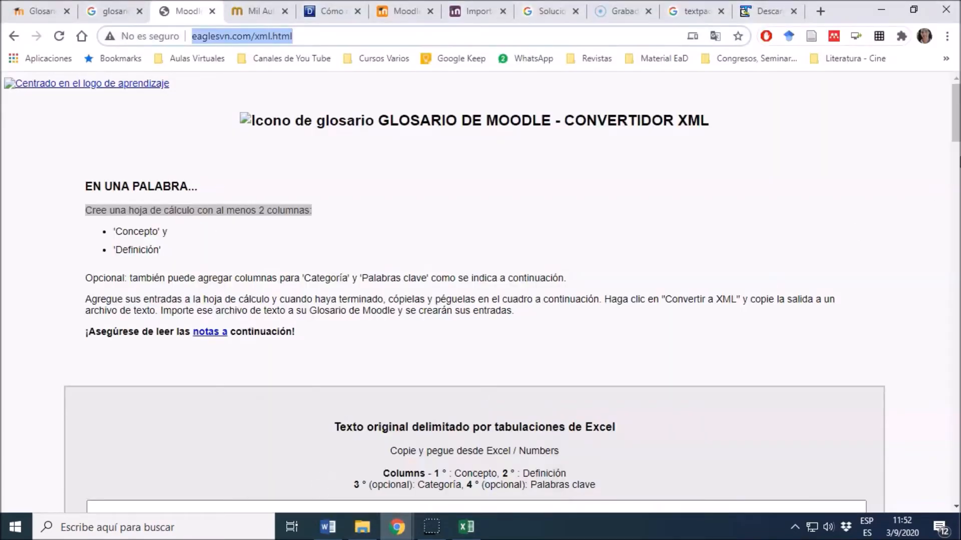
drag(956, 123, 946, 161)
click(112, 231)
right_click(112, 233)
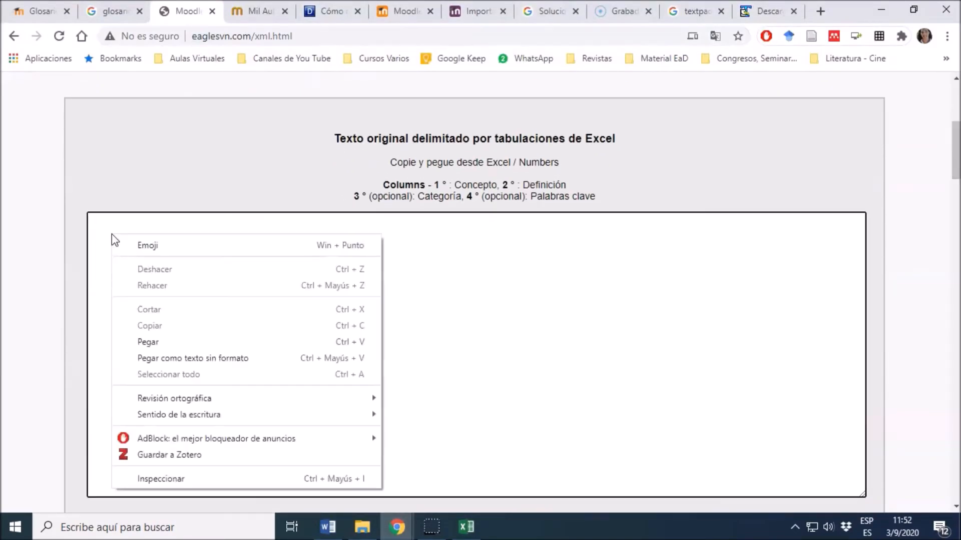
click(145, 342)
- Make entries distinguish between uppercase and lowercase in the advanced settings, and convert the pasted glossary to XML
drag(956, 172, 956, 219)
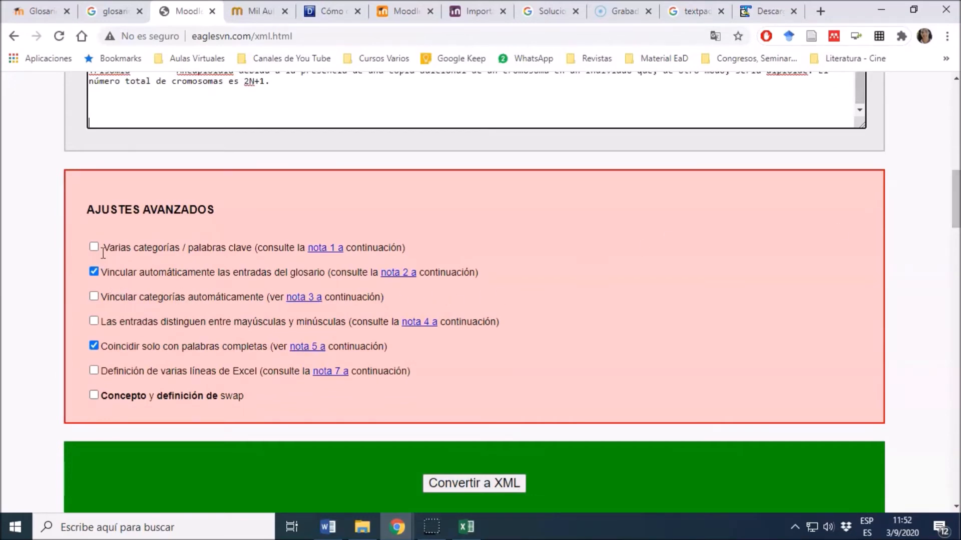
click(95, 322)
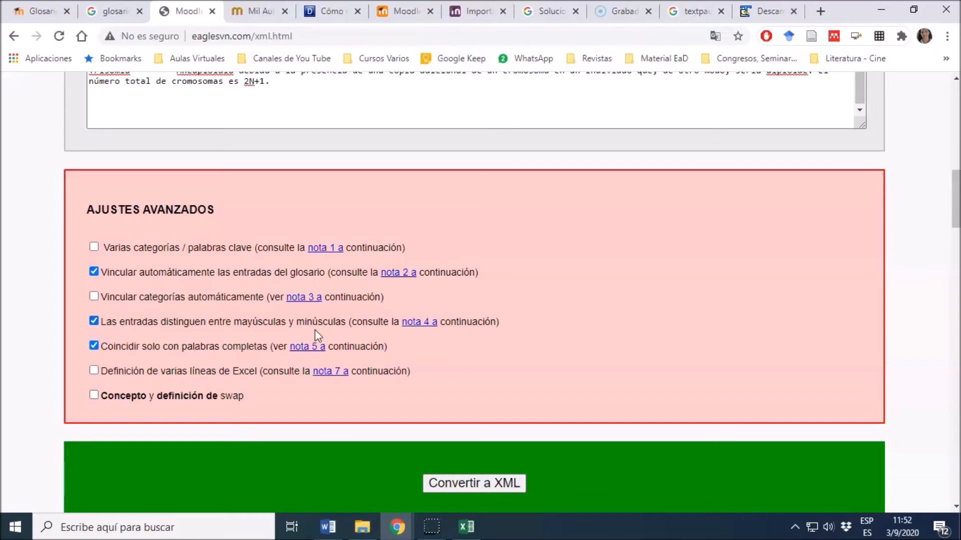
scroll(460, 247, down, 2)
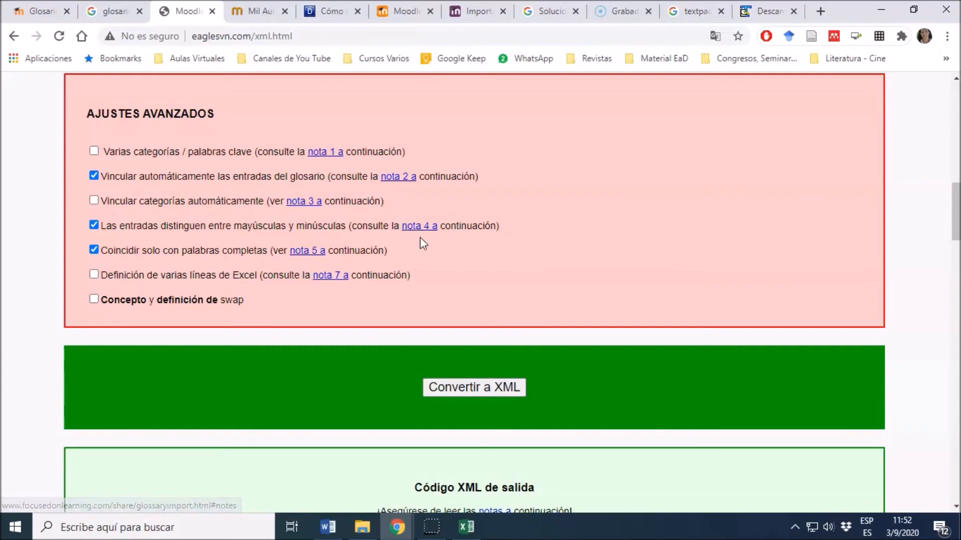
scroll(481, 292, down, 3)
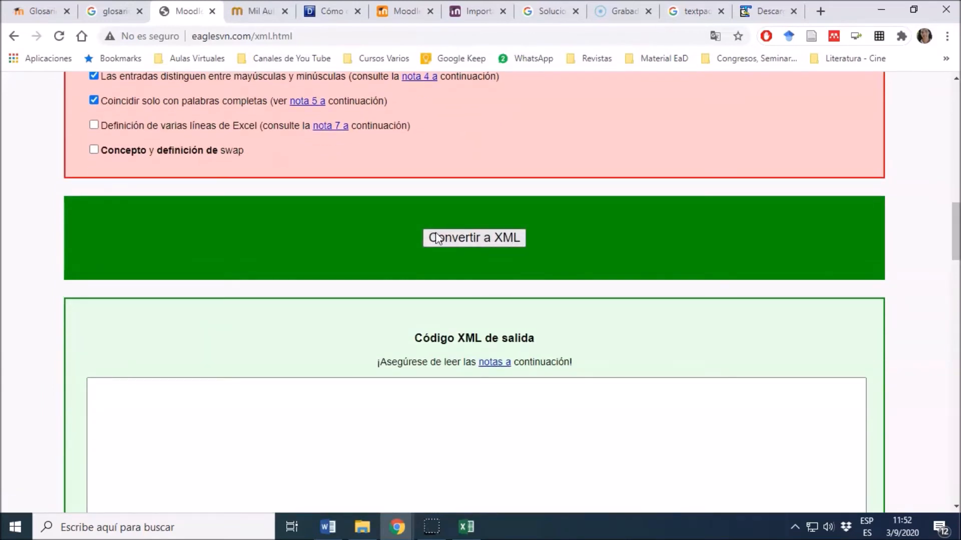
click(483, 238)
- Review the generated XML code and the instruction about copying it into a text editor and saving it as .xml or .txt
scroll(955, 230, down, 4)
drag(956, 275, 957, 288)
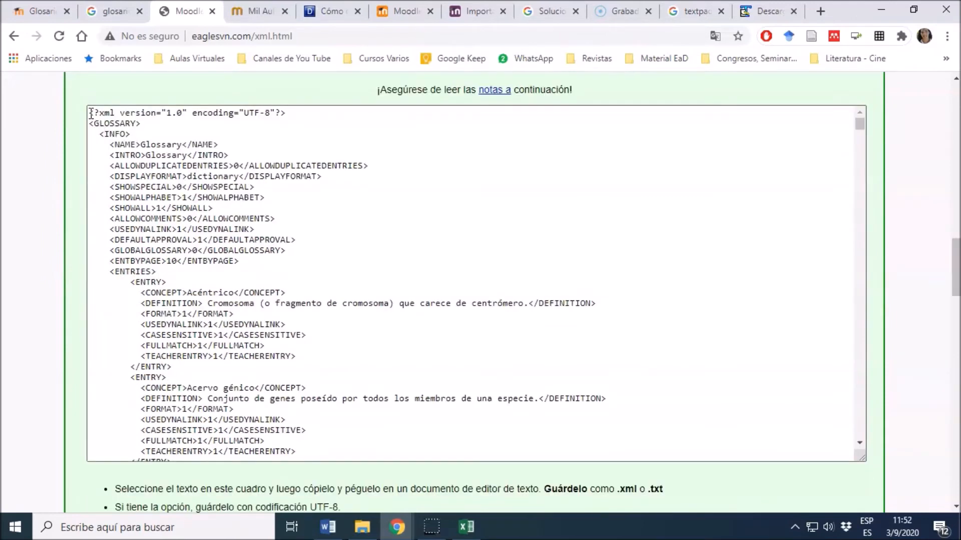
drag(955, 272, 955, 292)
drag(117, 339, 676, 347)
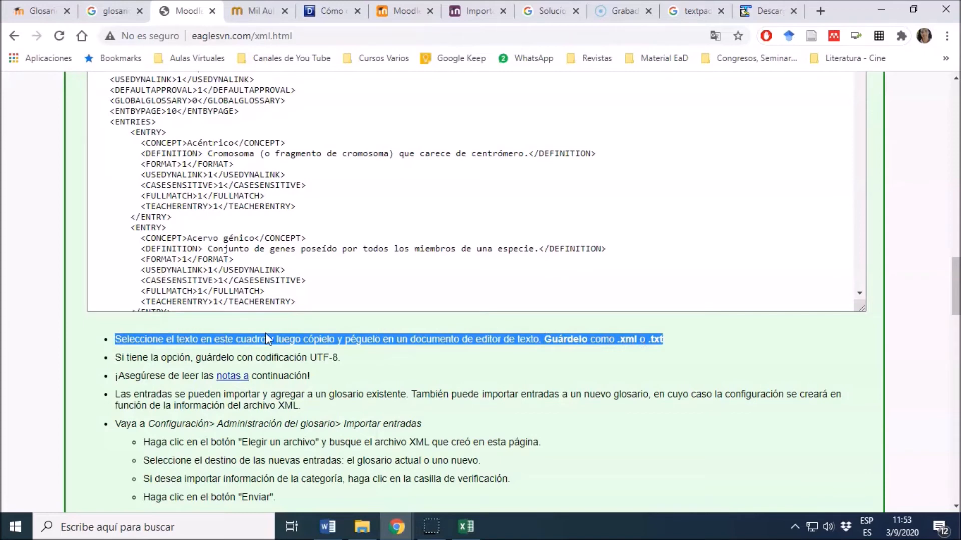
- Copy the entire XML output, from the xml header to the closing GLOSSARY tag, into a blank Notepad document
drag(959, 288, 960, 253)
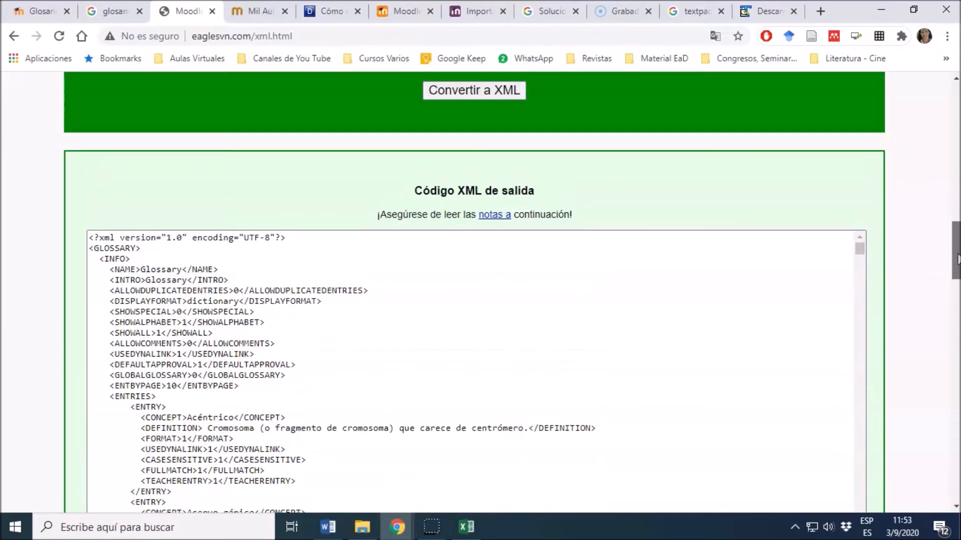
drag(94, 243, 387, 410)
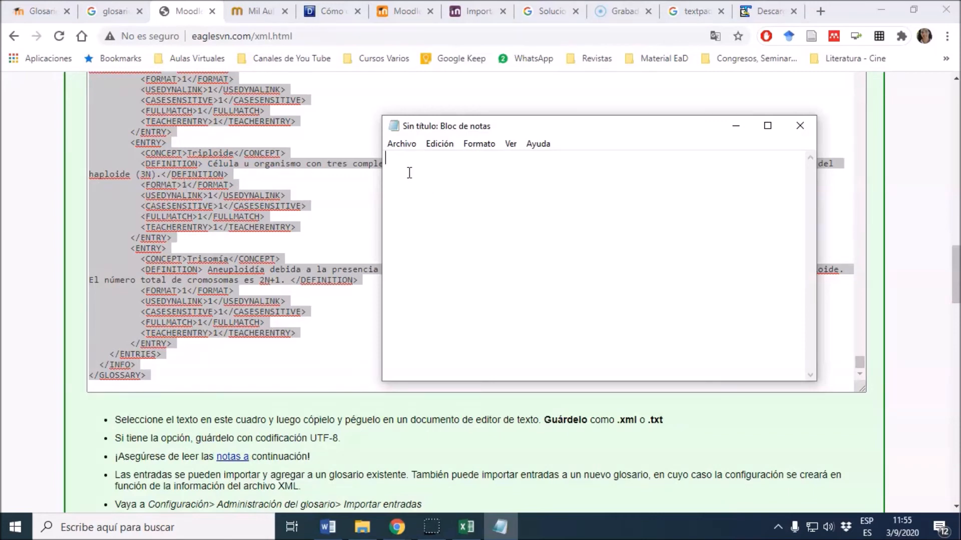
key(ctrl+v)
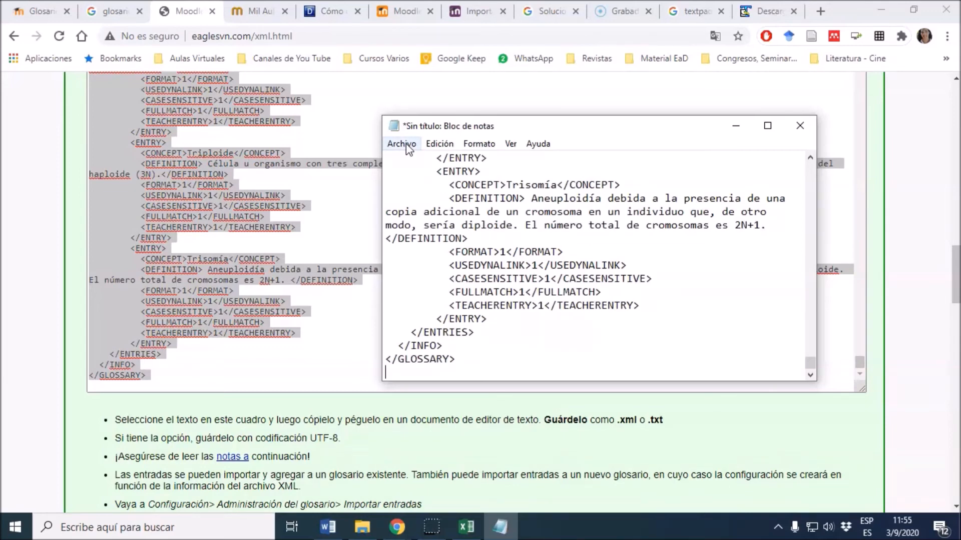
- Save the Notepad document as Glosario_Prueba.txt in the 0_Glosarios folder with UTF-8 encoding
click(406, 146)
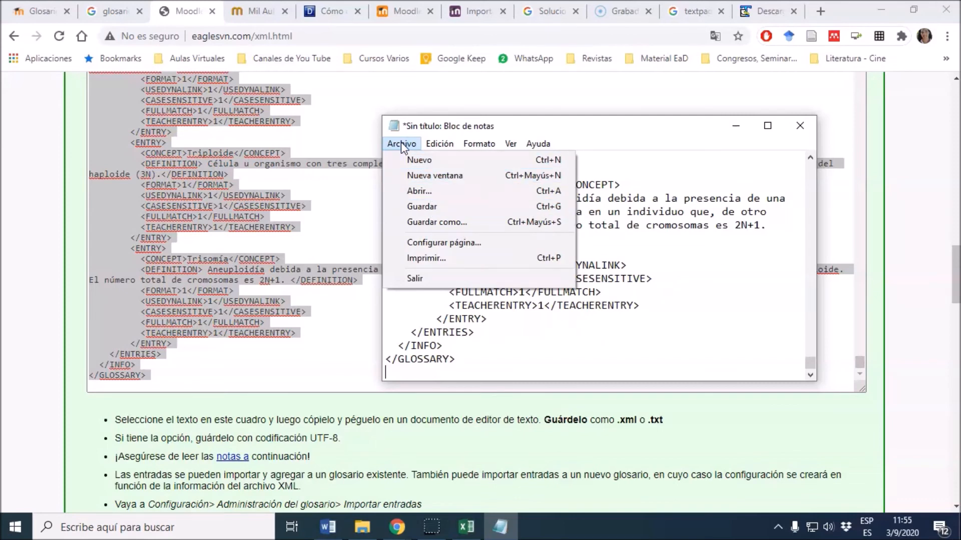
click(428, 223)
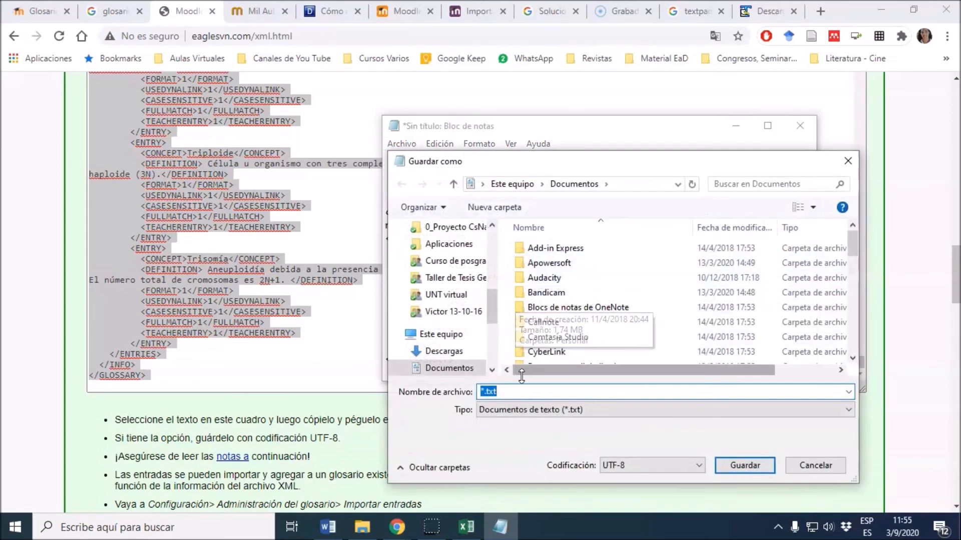
click(485, 391)
key(BackSpace)
text(Glosario_Prueba)
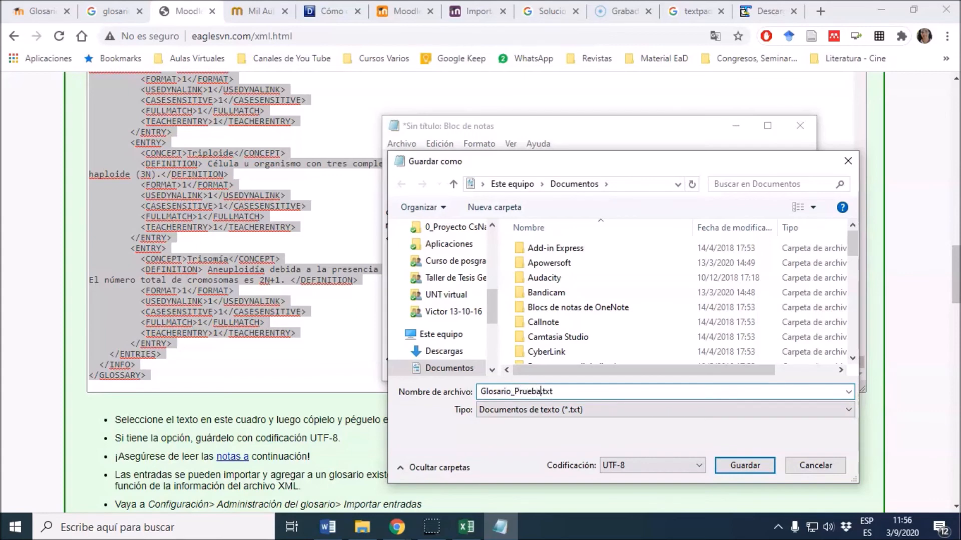
drag(488, 309, 488, 272)
click(446, 244)
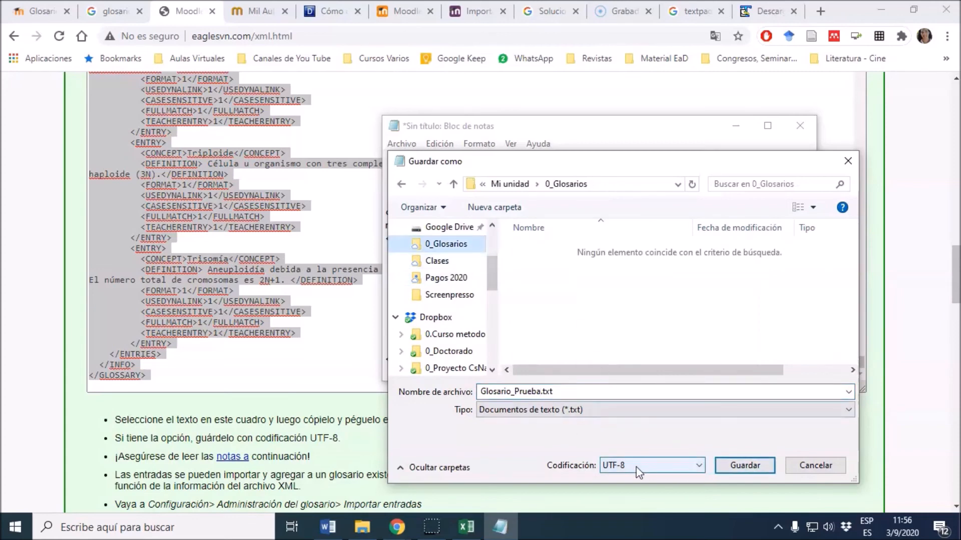
click(734, 464)
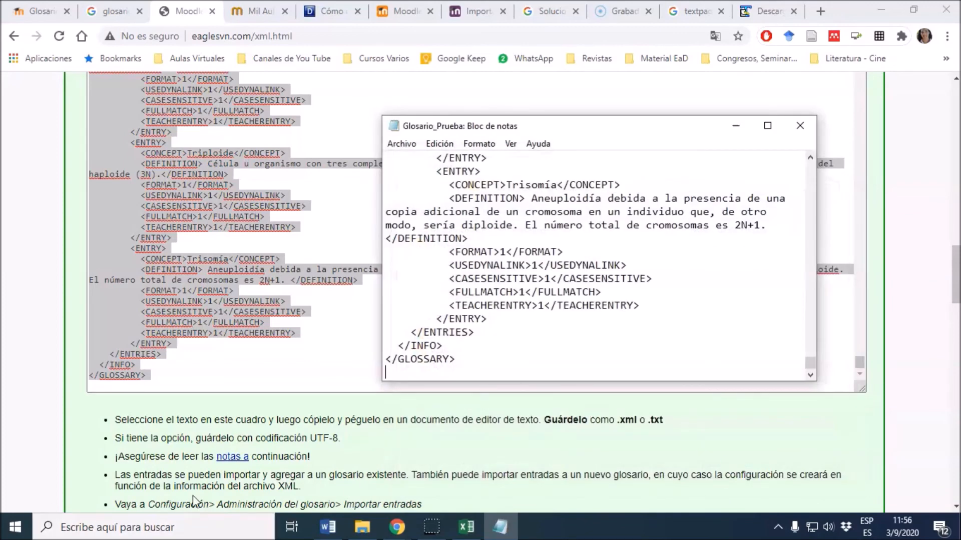
- Switch back to Chrome and open the import entries page of the Moodle glossary Glosario Importado
click(406, 534)
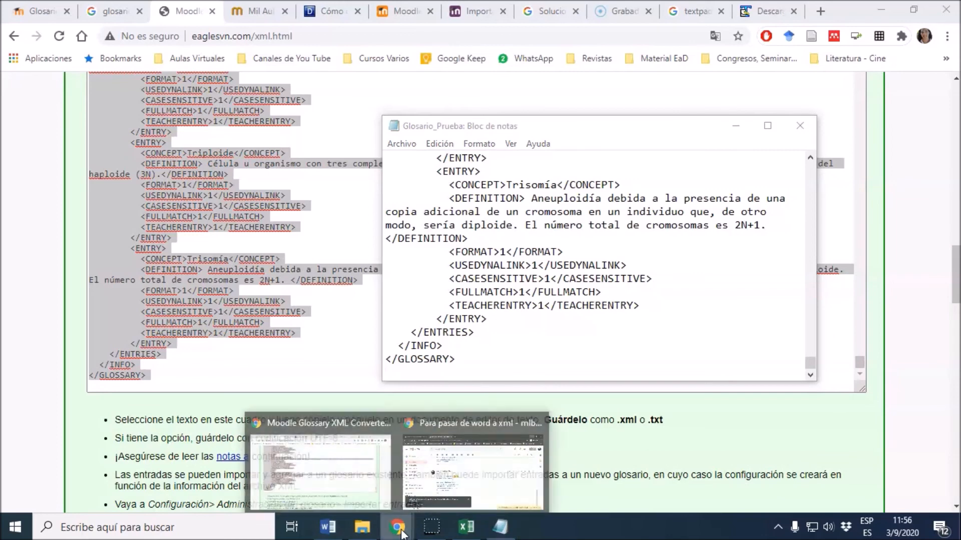
click(330, 458)
click(30, 11)
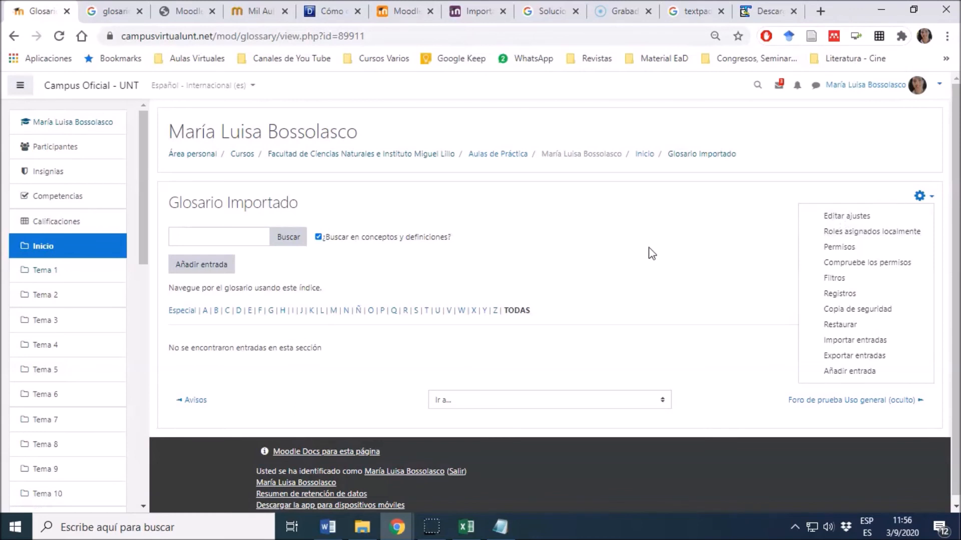
click(858, 341)
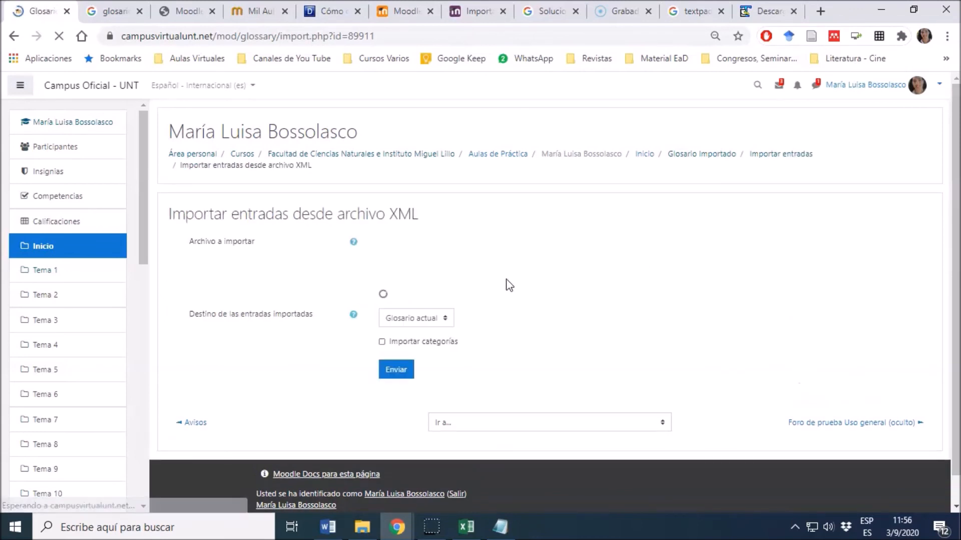
- Choose Glosario_Prueba.txt from the 0_Glosarios folder as the file to import
click(426, 246)
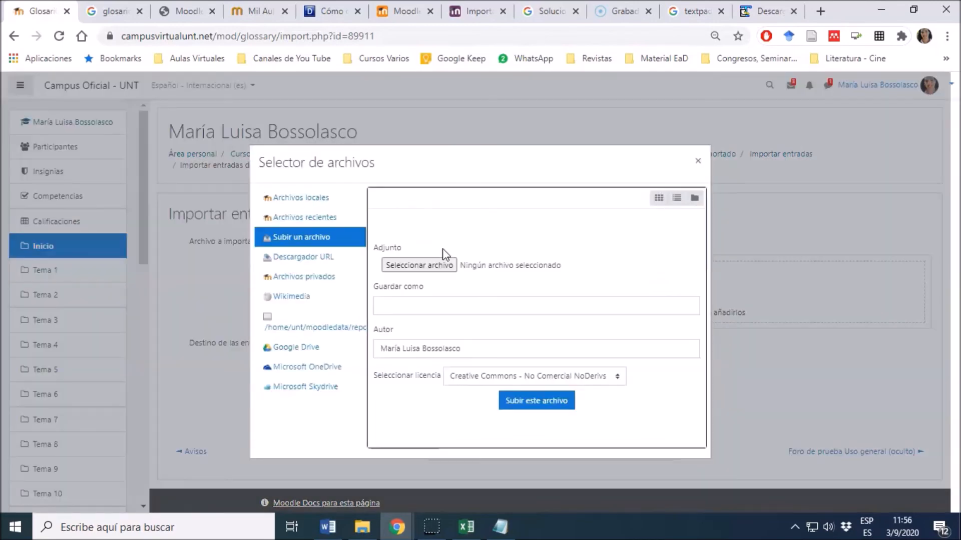
click(441, 271)
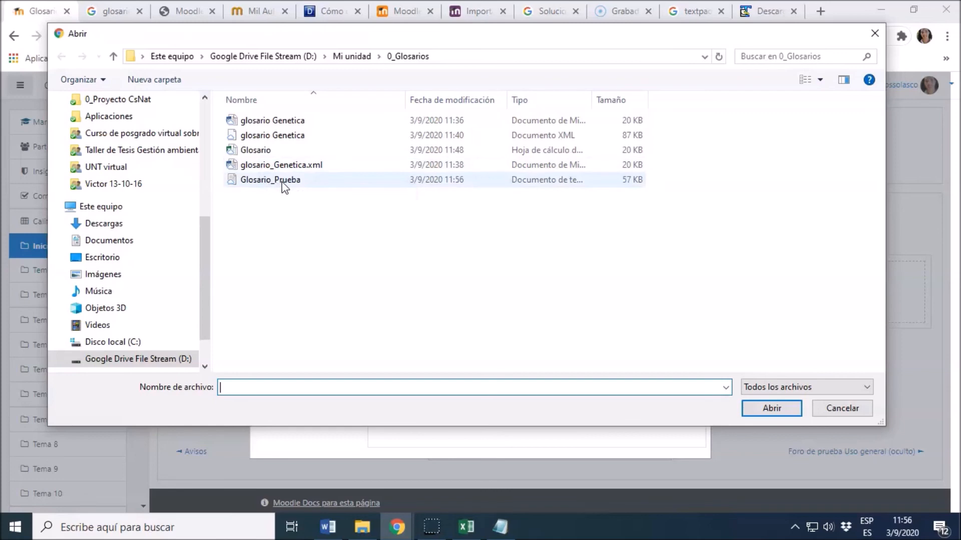
click(264, 181)
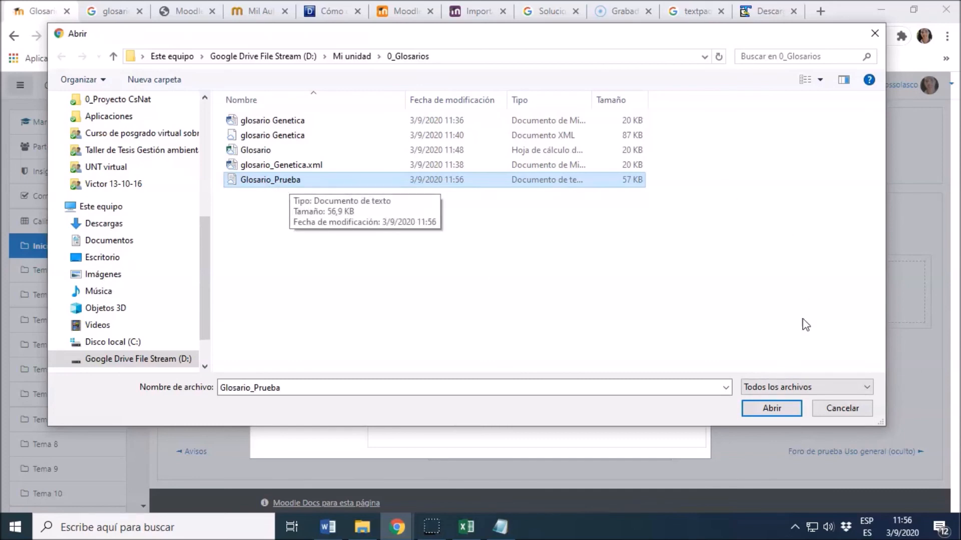
click(771, 408)
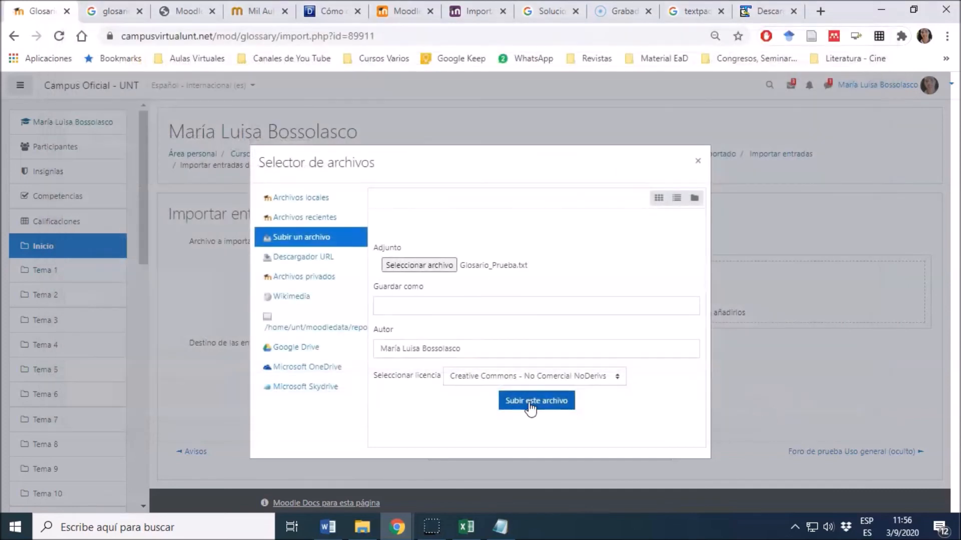
- Upload the chosen file, import its entries into the current glossary without categories, and continue to the glossary
click(531, 407)
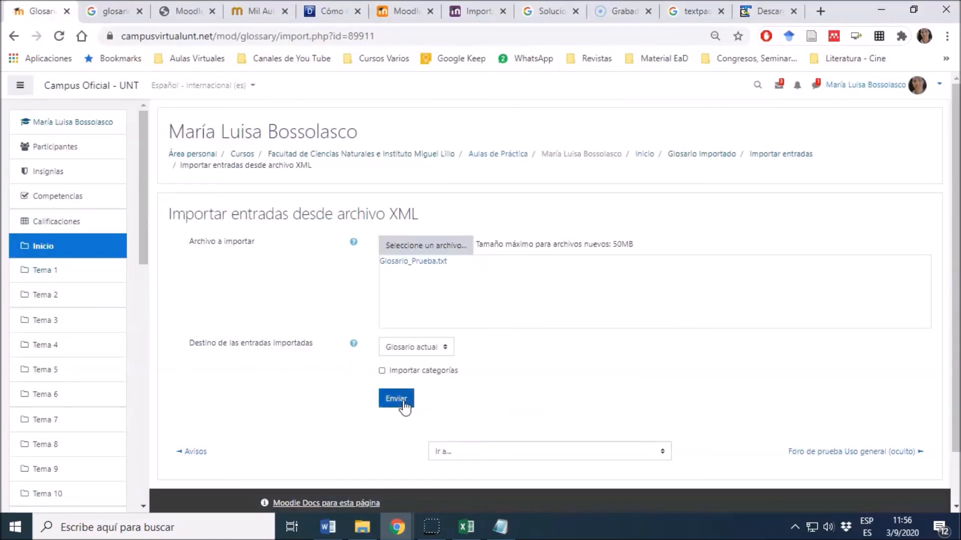
click(403, 403)
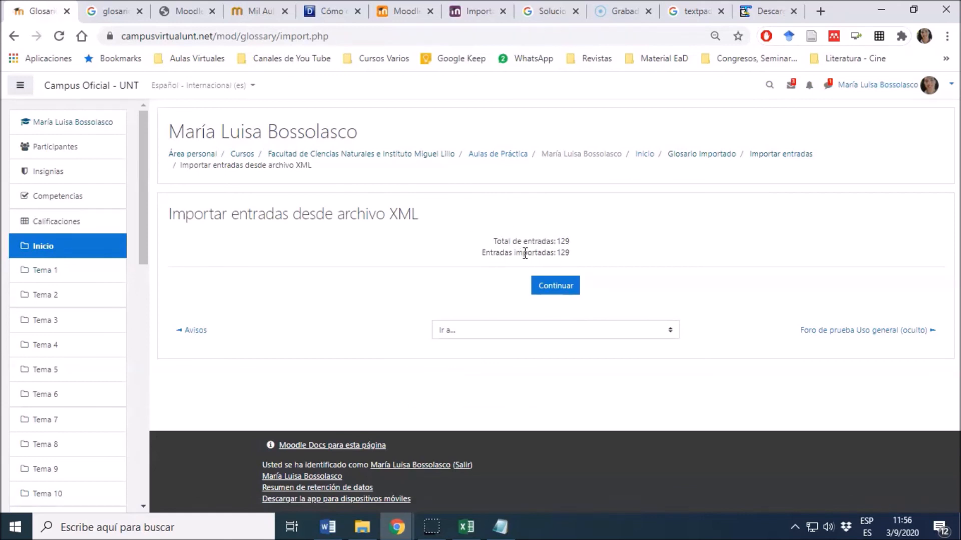
click(547, 293)
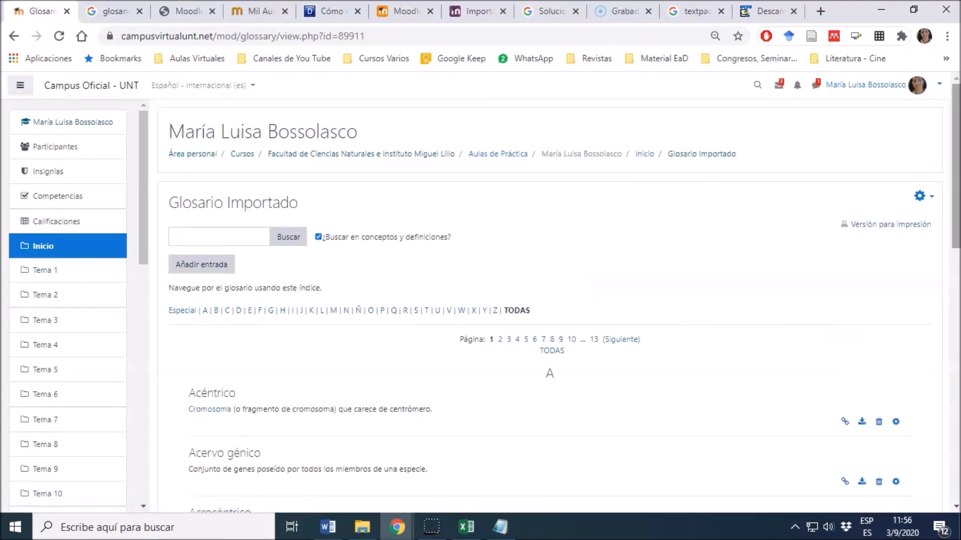
- Check the imported concepts and definitions under letter A in the glossary, starting with Acéntrico
drag(956, 161, 956, 229)
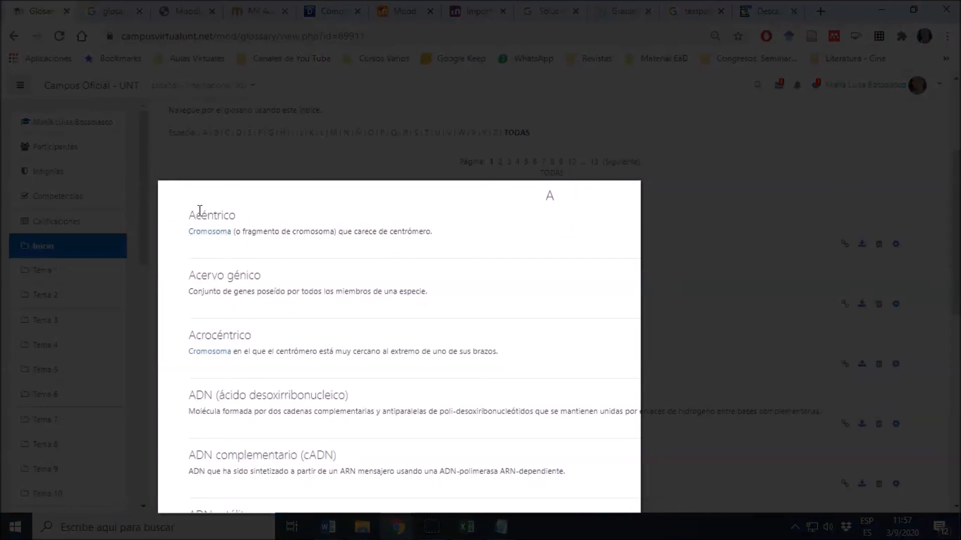
drag(191, 211, 238, 212)
scroll(609, 421, down, 6)
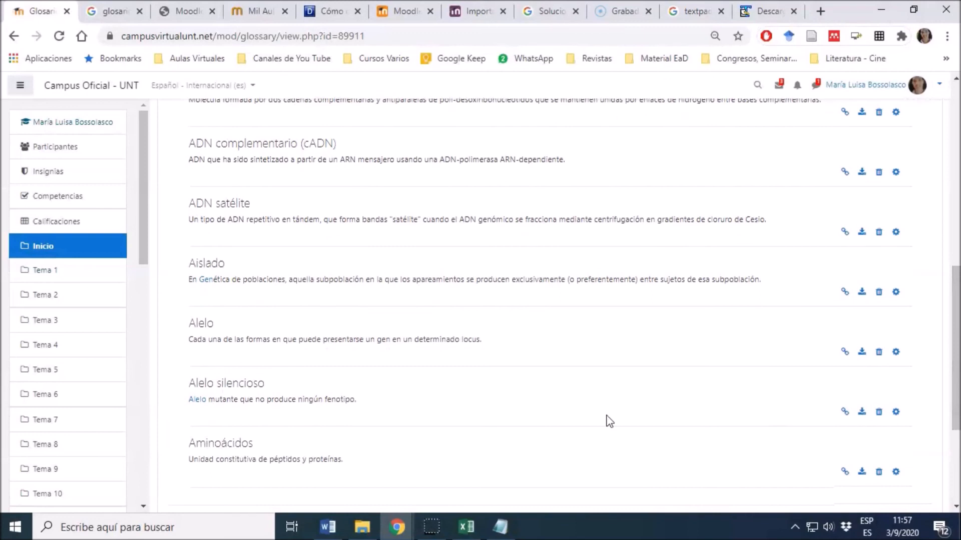